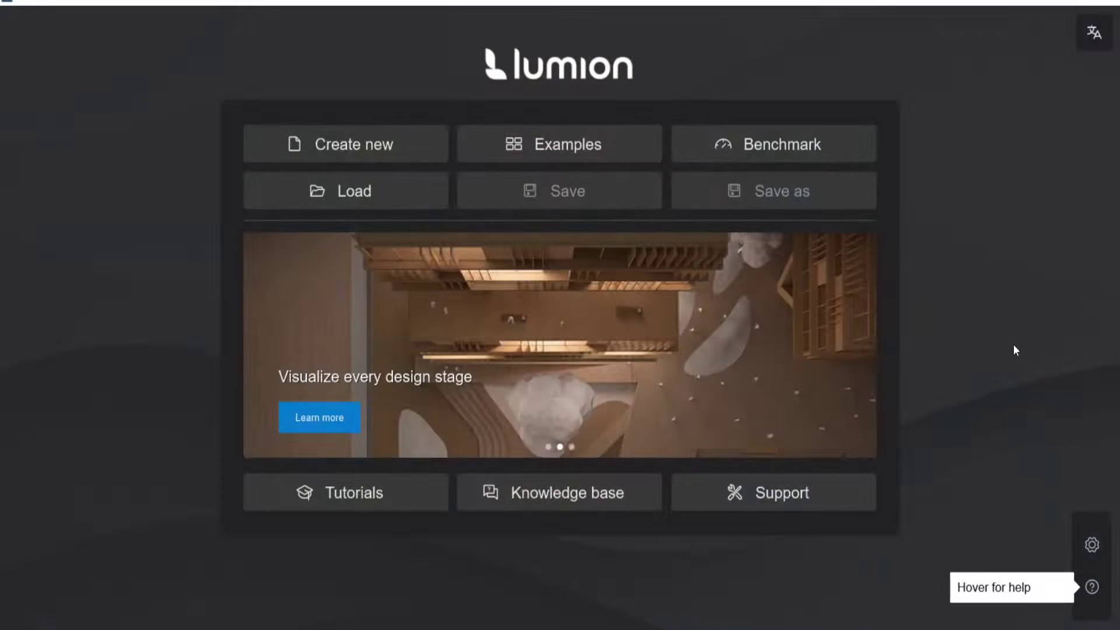
Step: Open Lumion's Load project page showing the recent projects
click(293, 199)
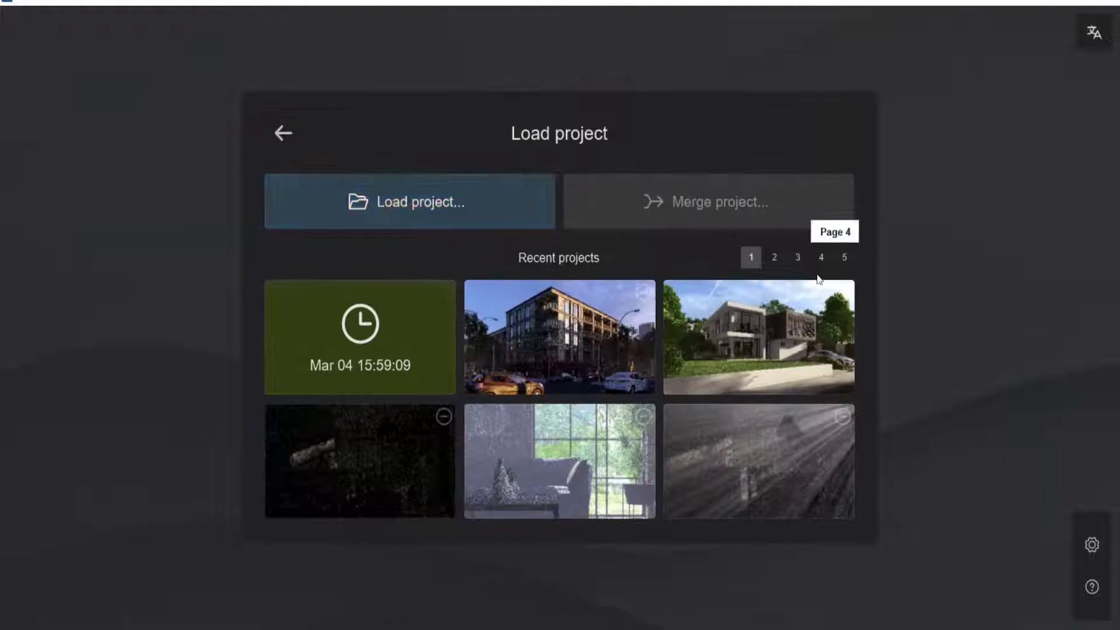
Step: Load the exterior house project and recall saved camera view 2 - Photo in Photo mode
click(782, 342)
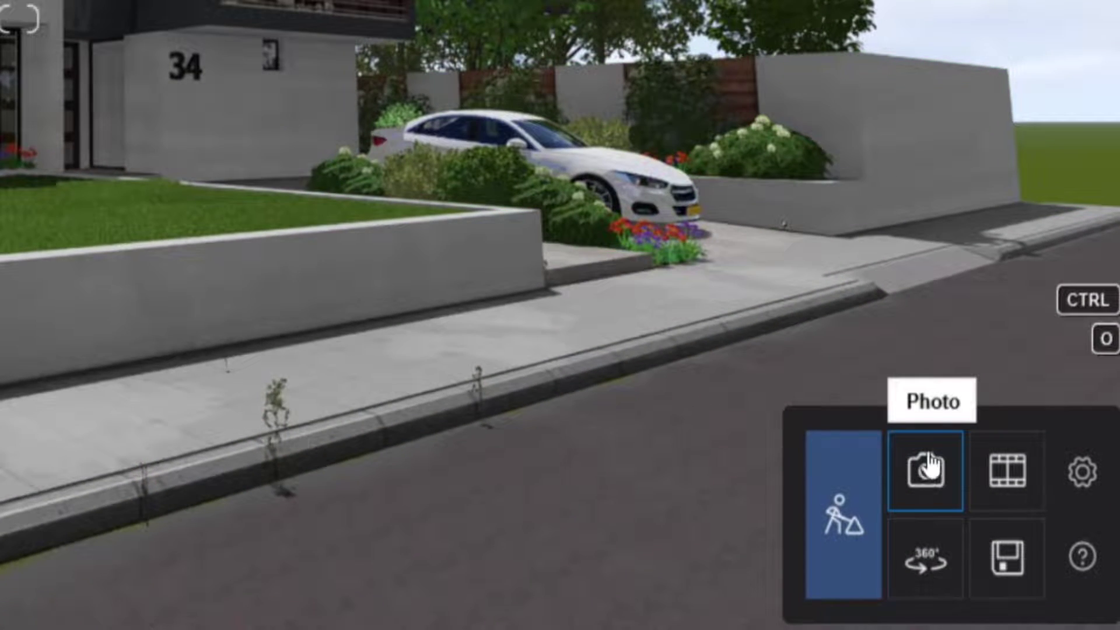
click(927, 479)
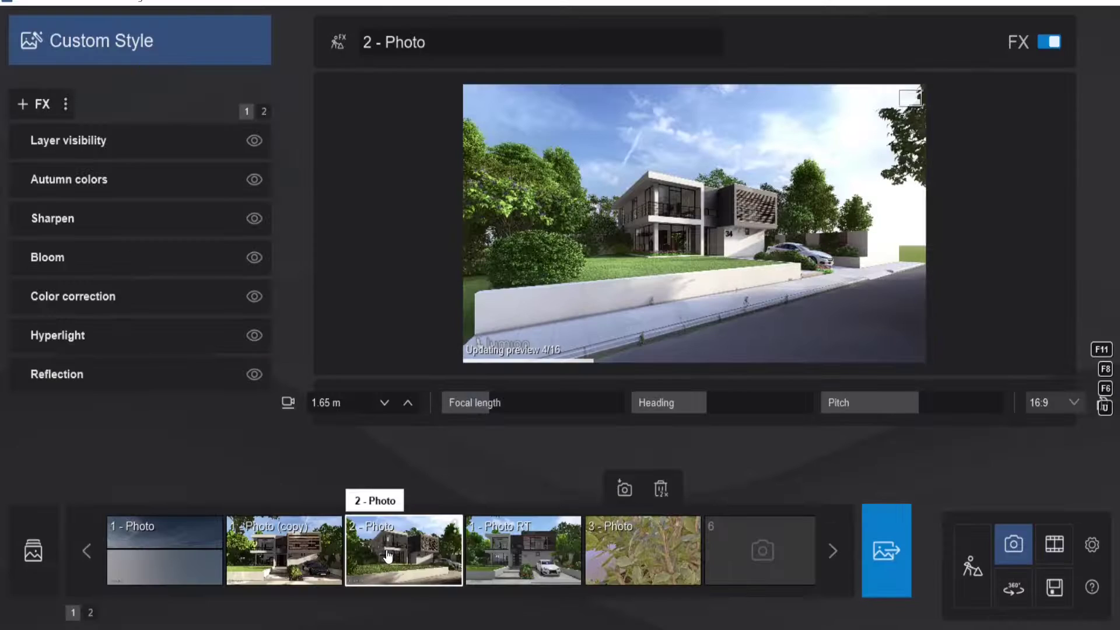
key(shift+3)
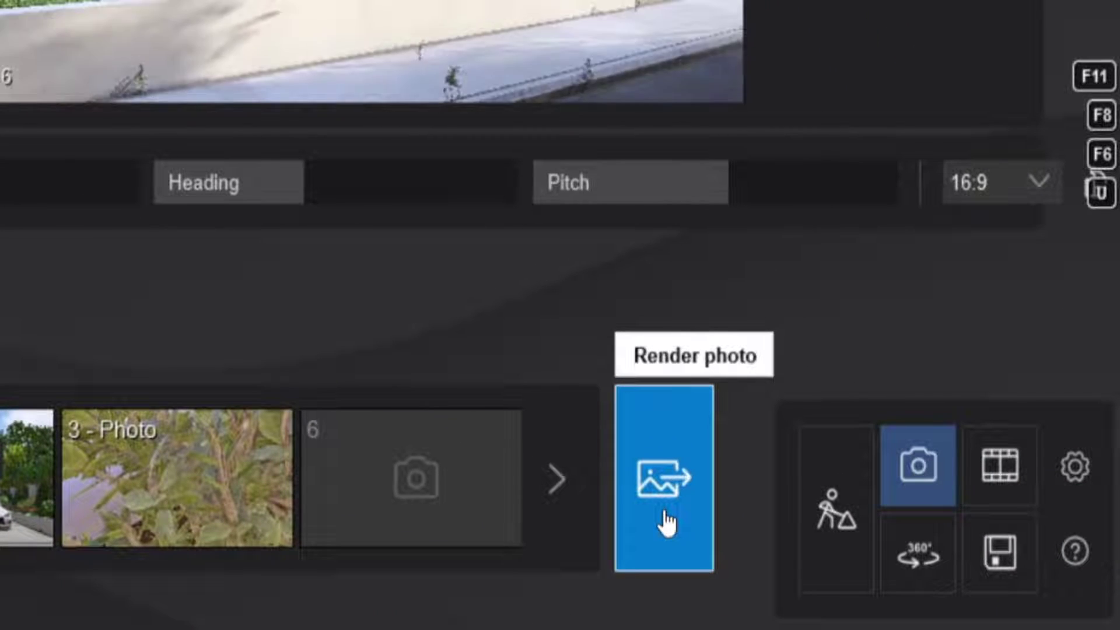
click(666, 519)
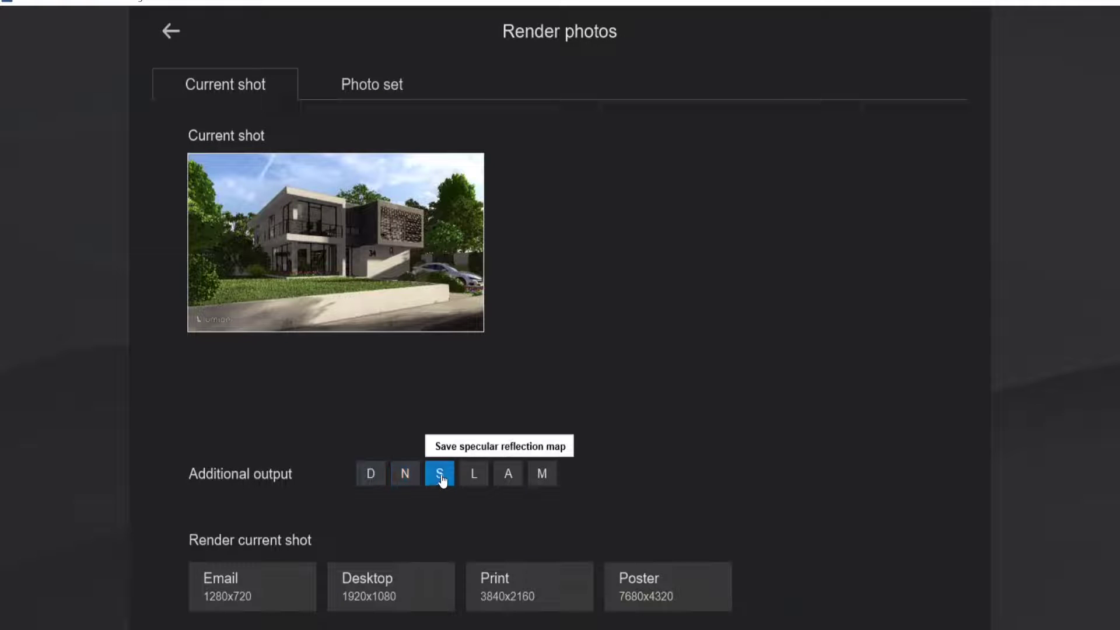
Step: Enable the Specular (S), Lighting (L) and Material ID (M) extra output passes
click(442, 479)
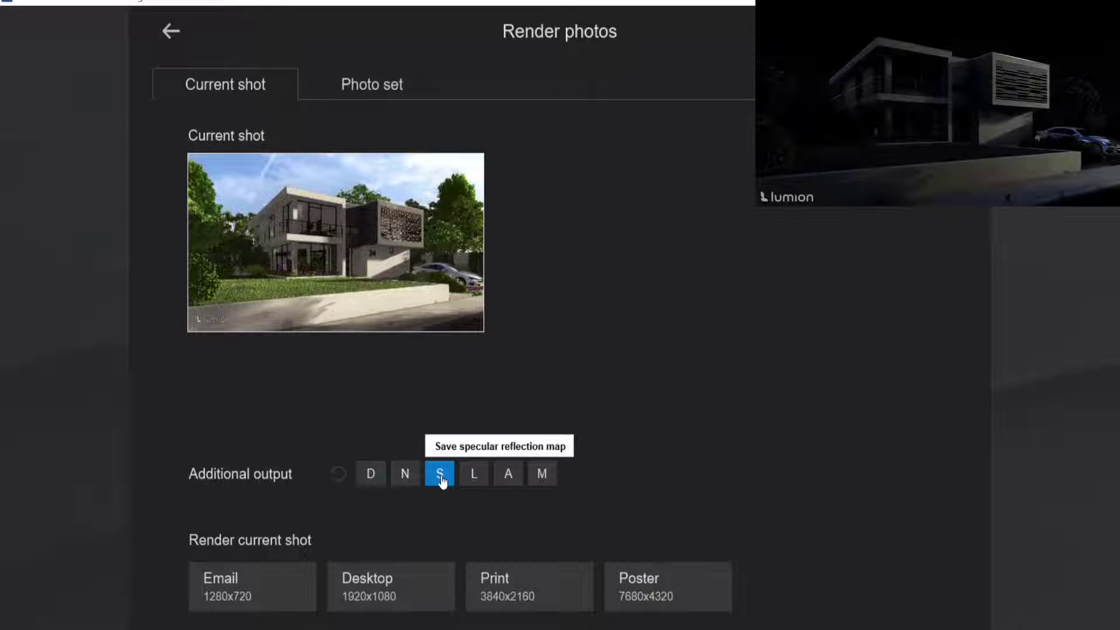
click(480, 483)
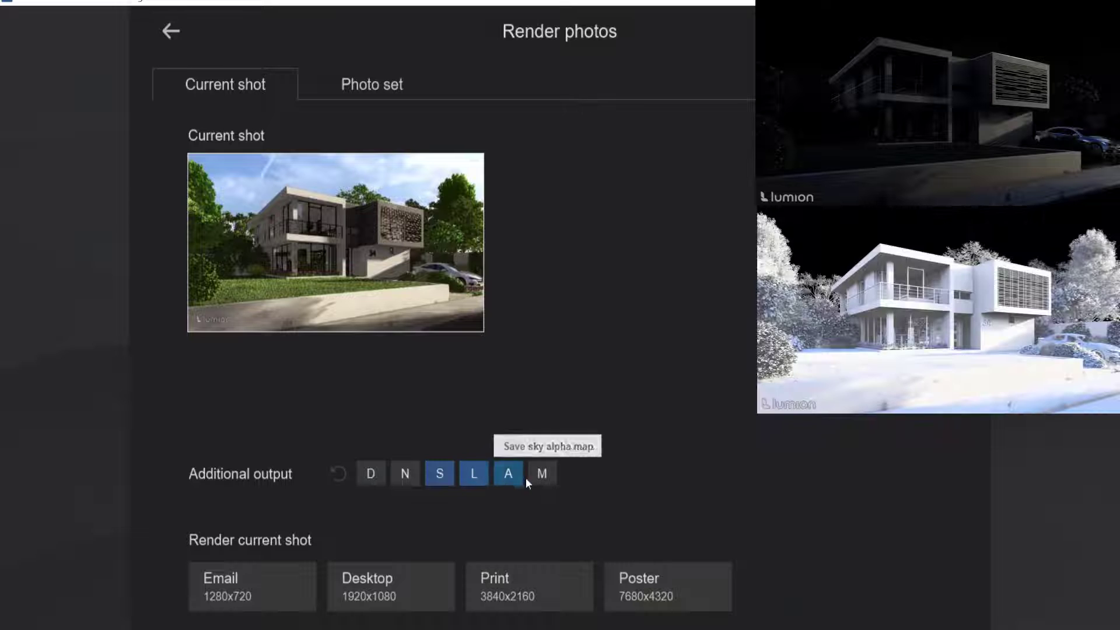
click(543, 477)
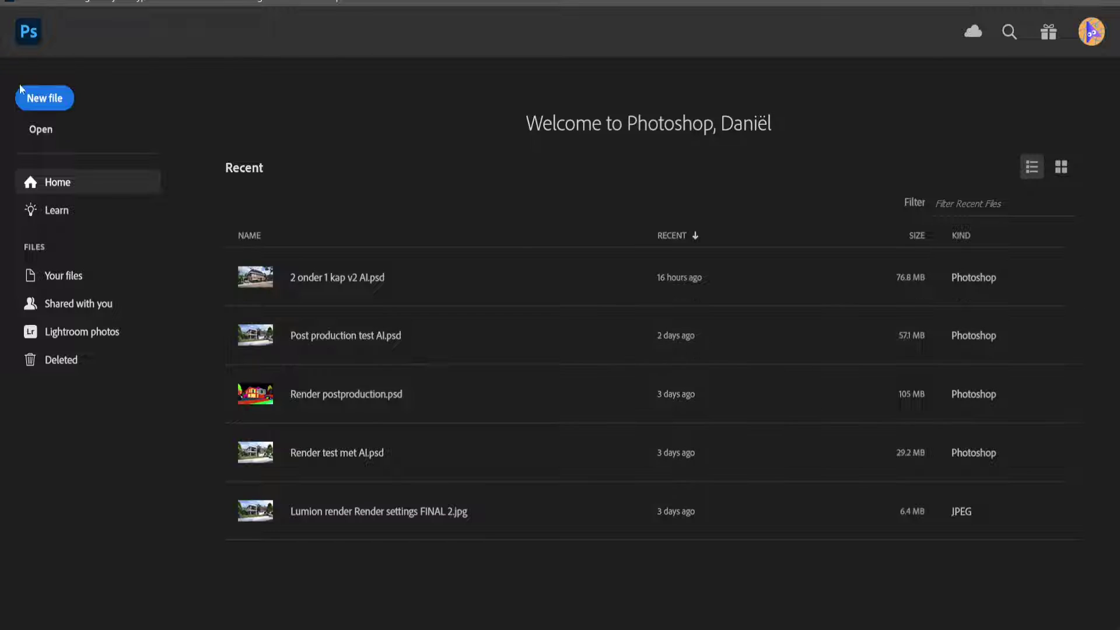
Step: Create a blank document from the 4K 3840 x 2160 px preset at 300 ppi
click(27, 106)
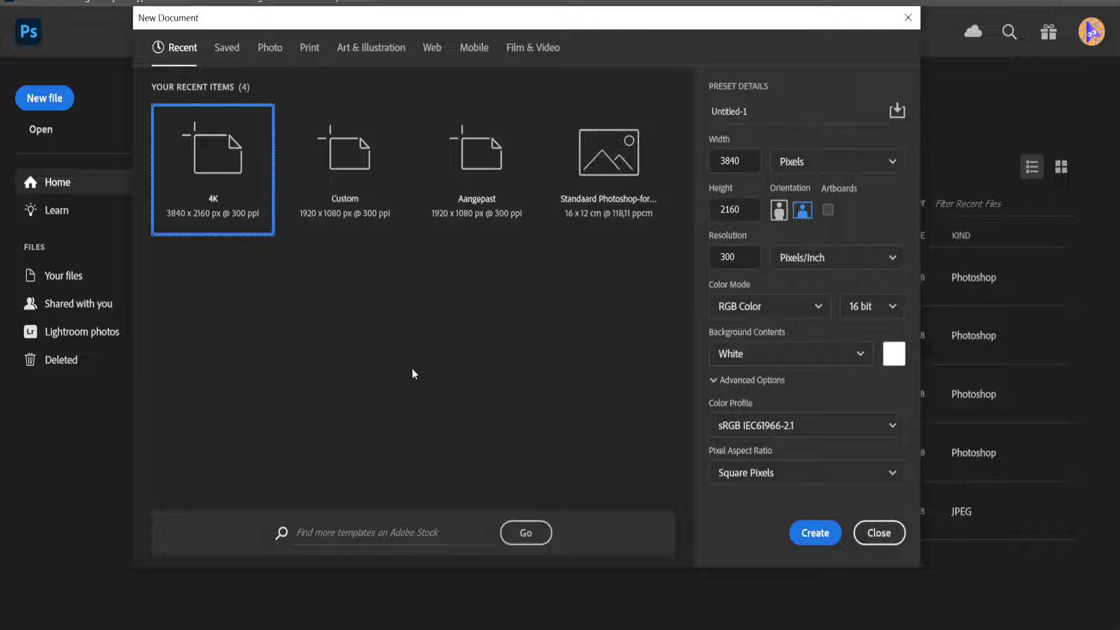
click(733, 158)
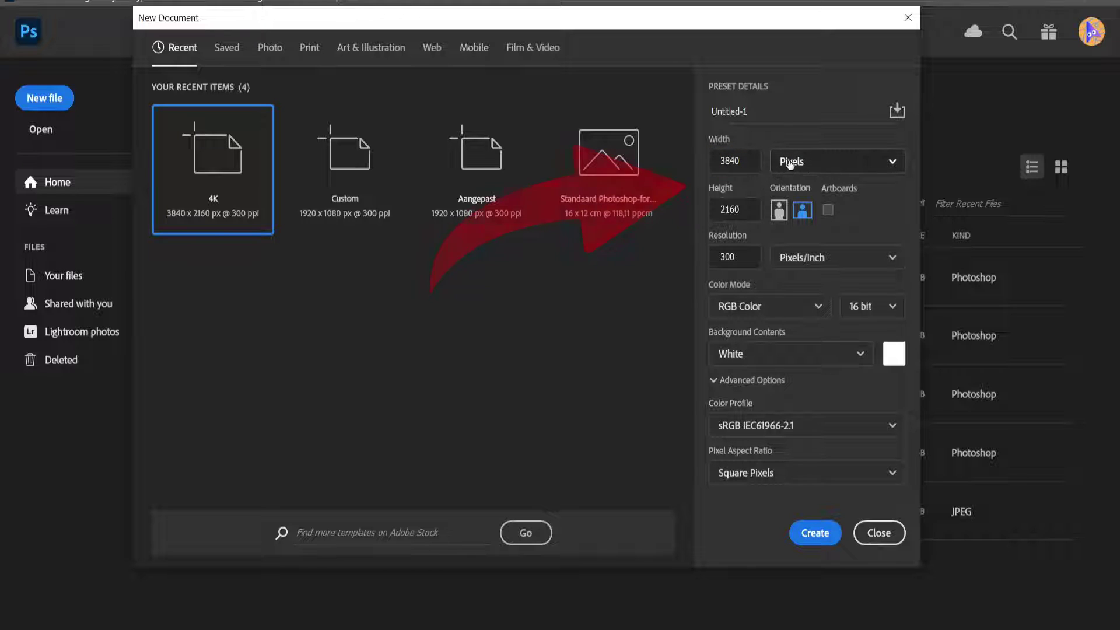
double_click(718, 258)
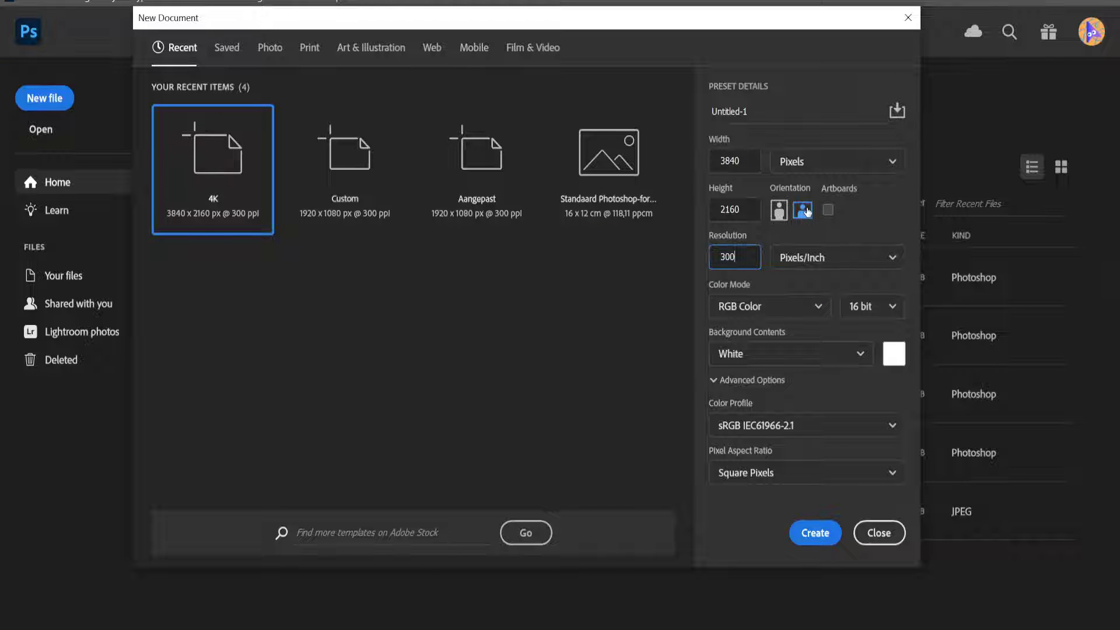
click(815, 533)
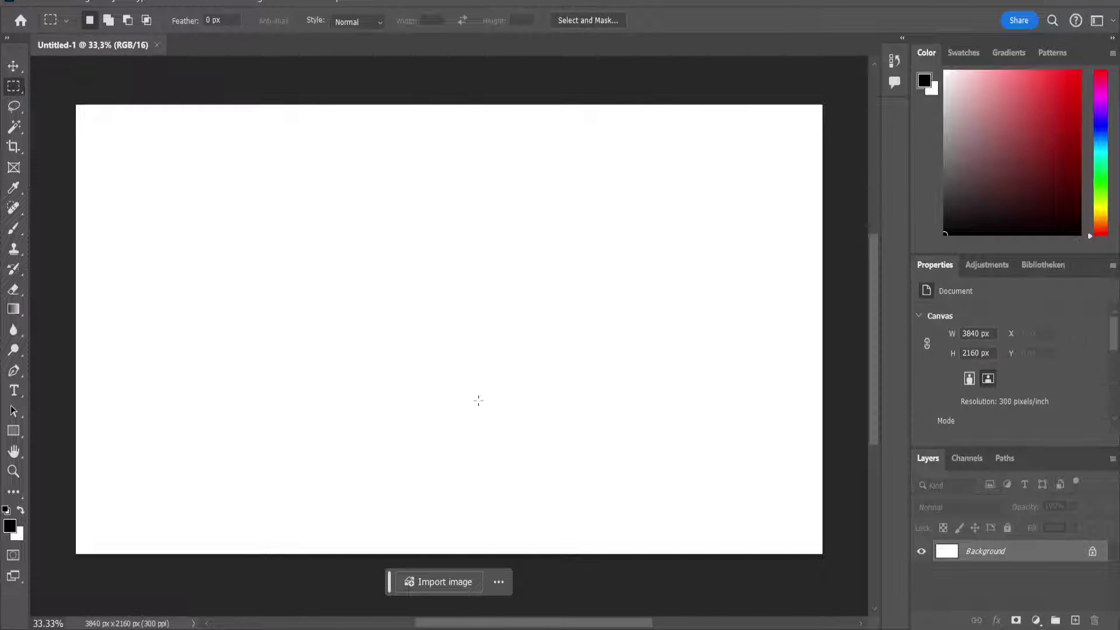
key(alt+Tab)
Step: Place the four Lumion render passes onto the canvas as layers
drag(322, 252, 125, 330)
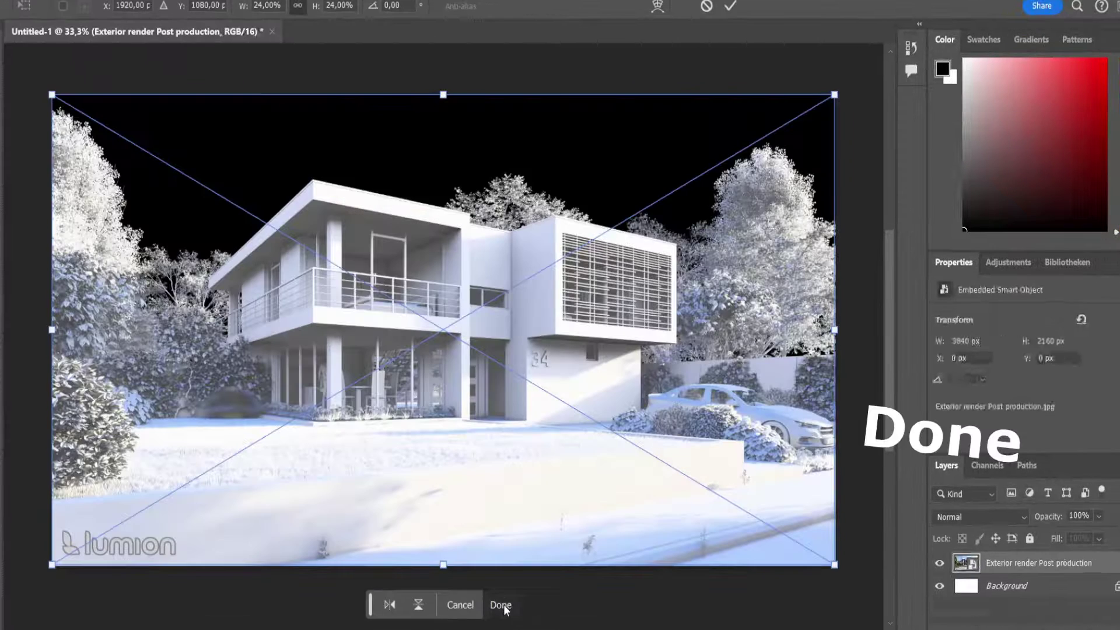
click(503, 604)
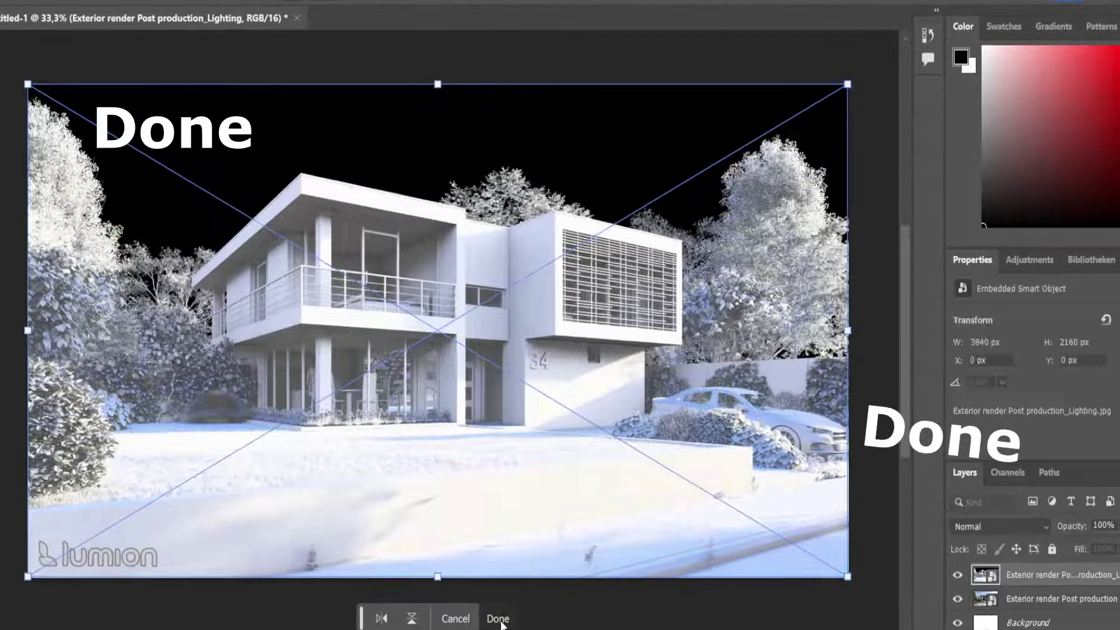
click(500, 605)
click(487, 614)
click(487, 614)
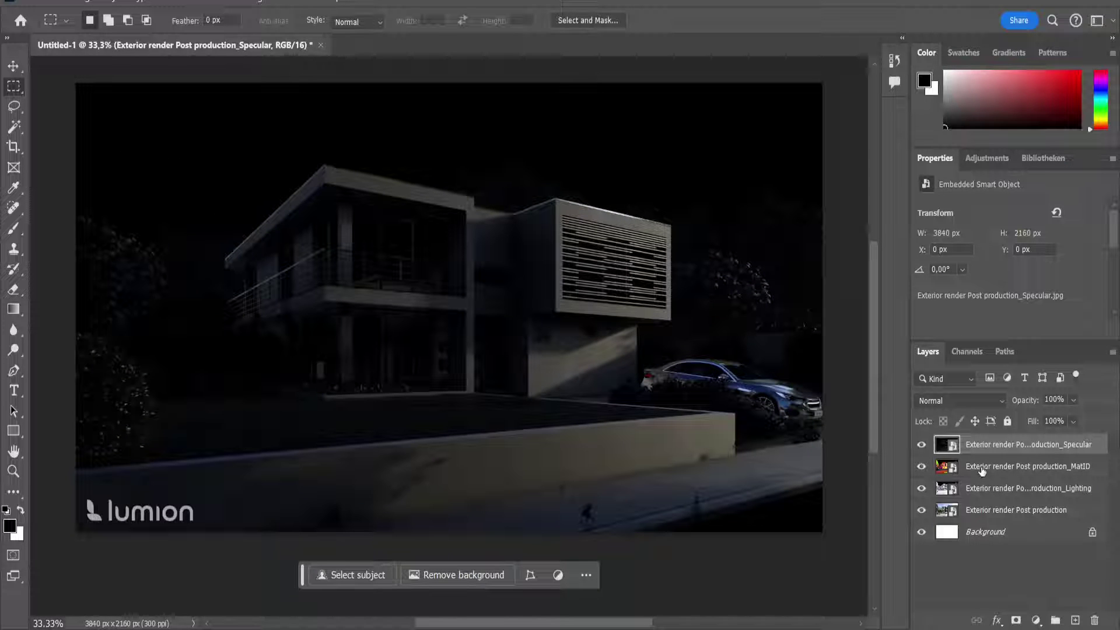
Step: Move the MatID layer to the bottom and delete the white Background layer
click(983, 468)
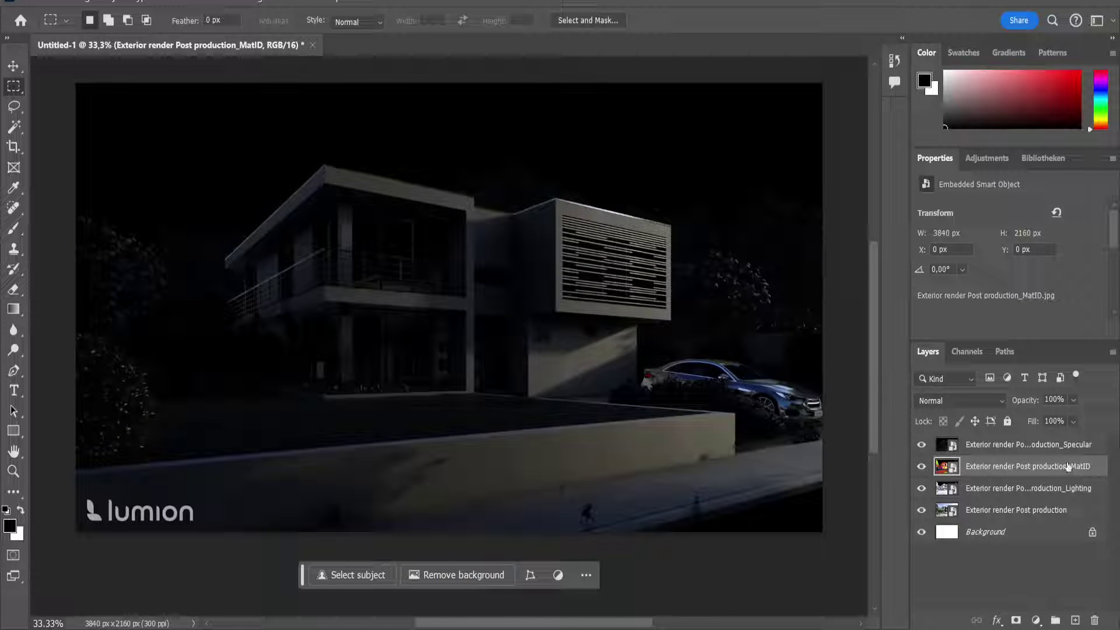
drag(985, 466, 980, 528)
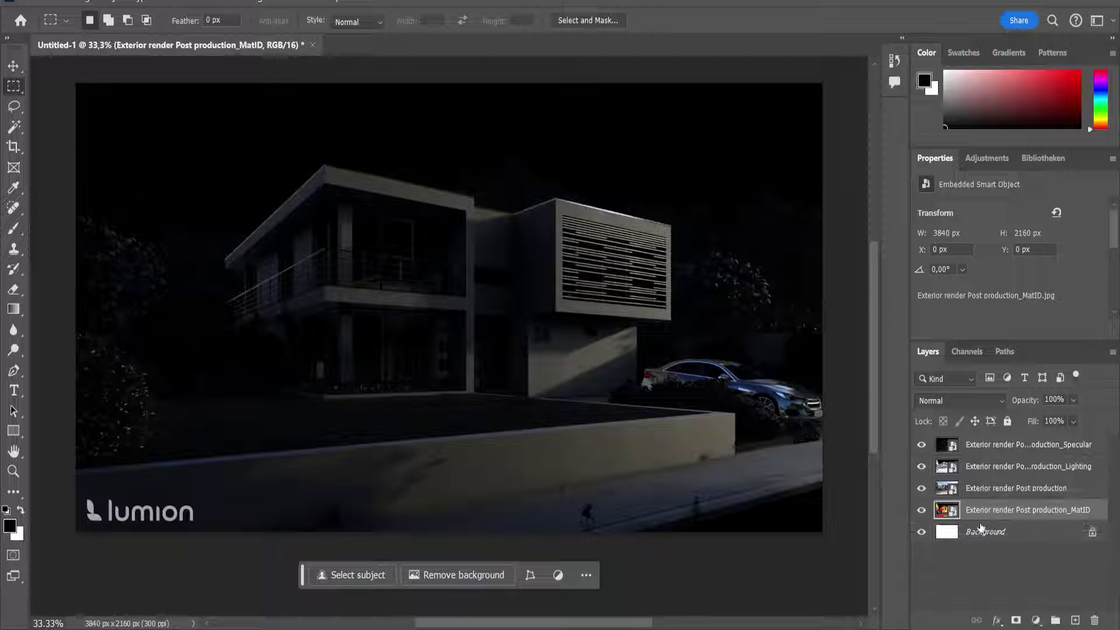
click(984, 532)
click(1091, 533)
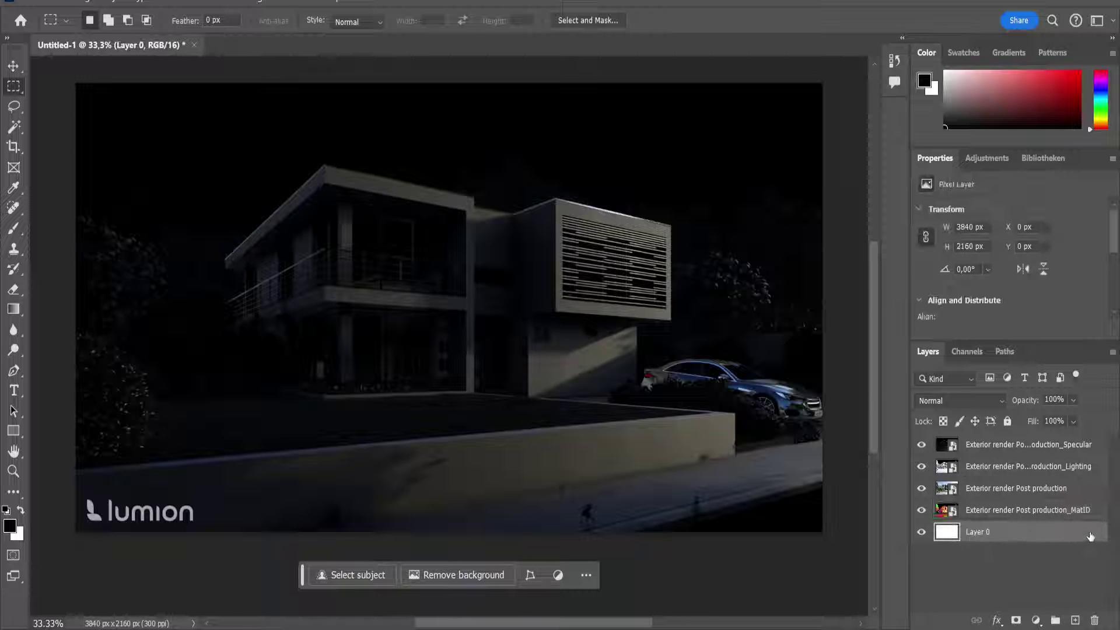
right_click(1012, 535)
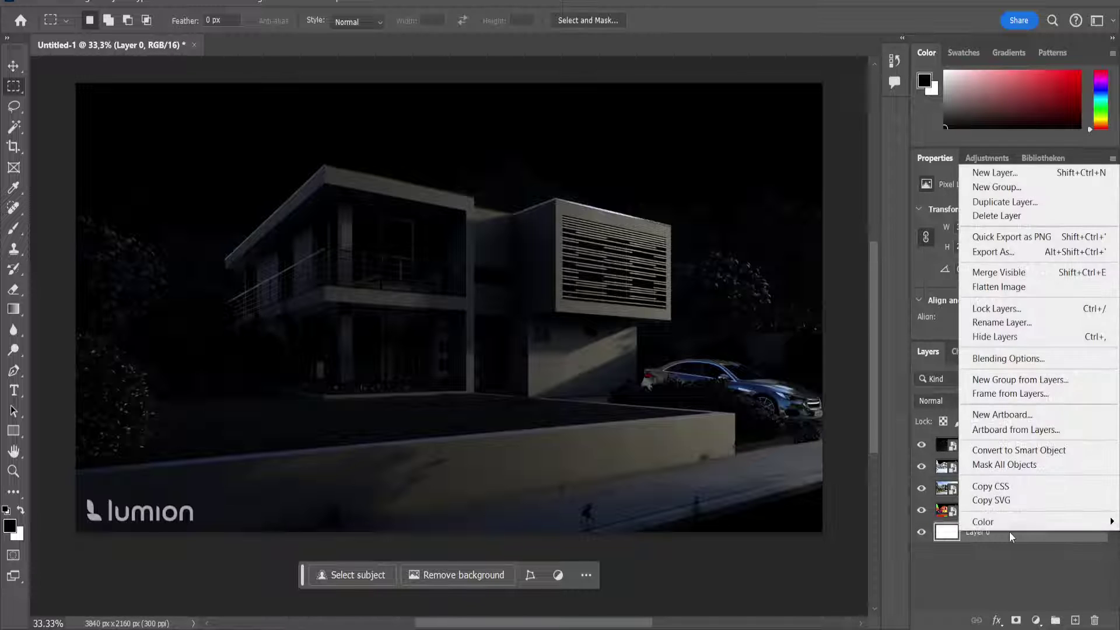
click(1021, 216)
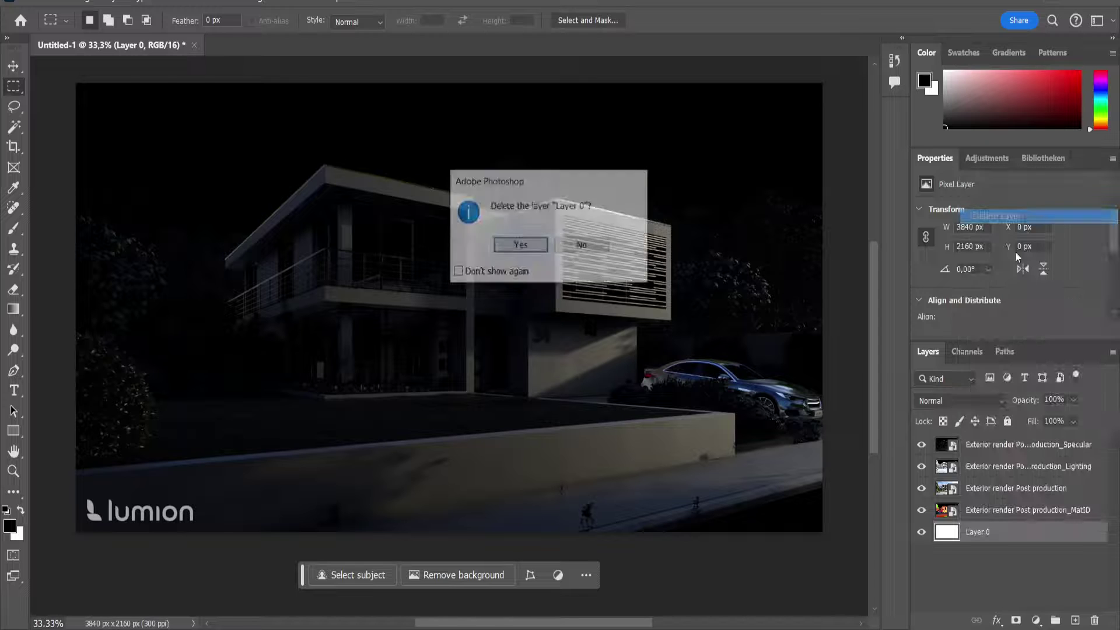
click(548, 250)
click(1019, 468)
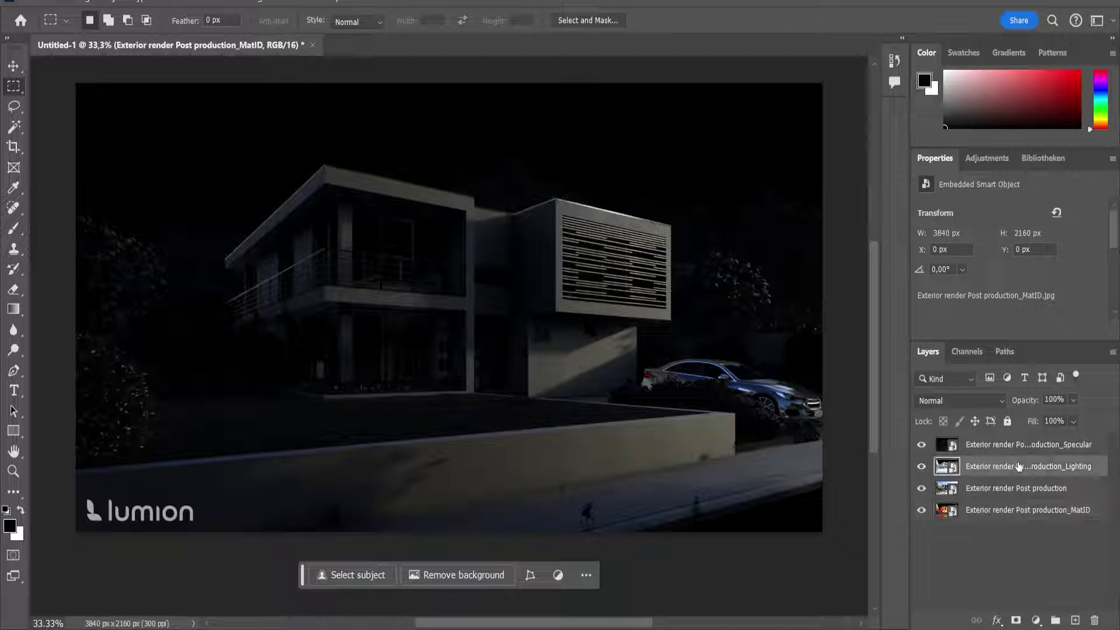
click(1017, 446)
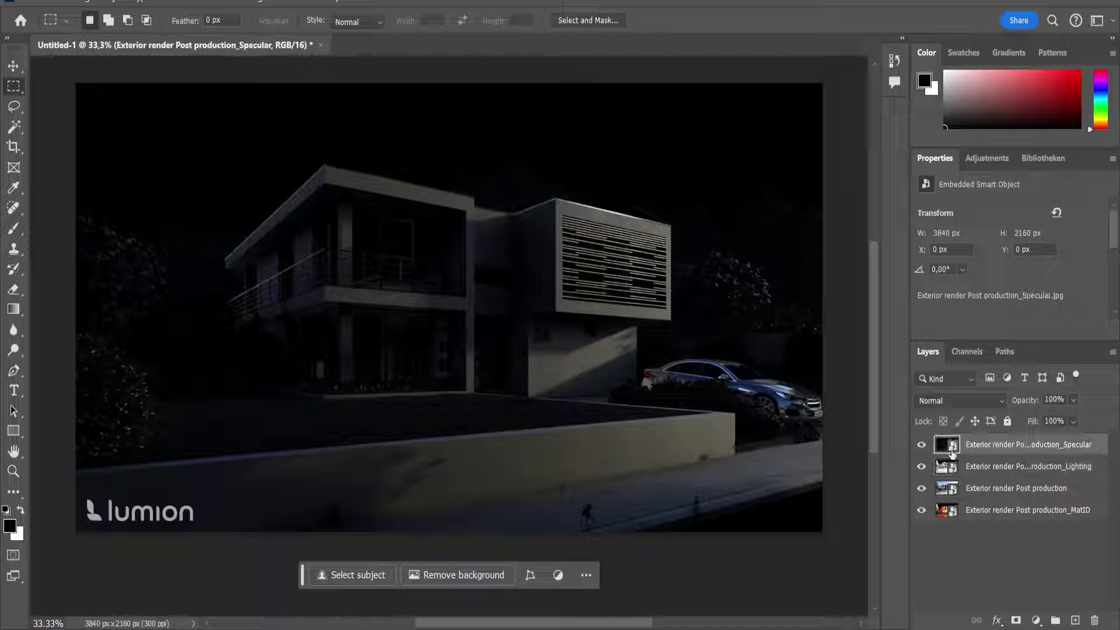
Step: Set both the Specular and Lighting layers to Overlay blend mode
click(1015, 490)
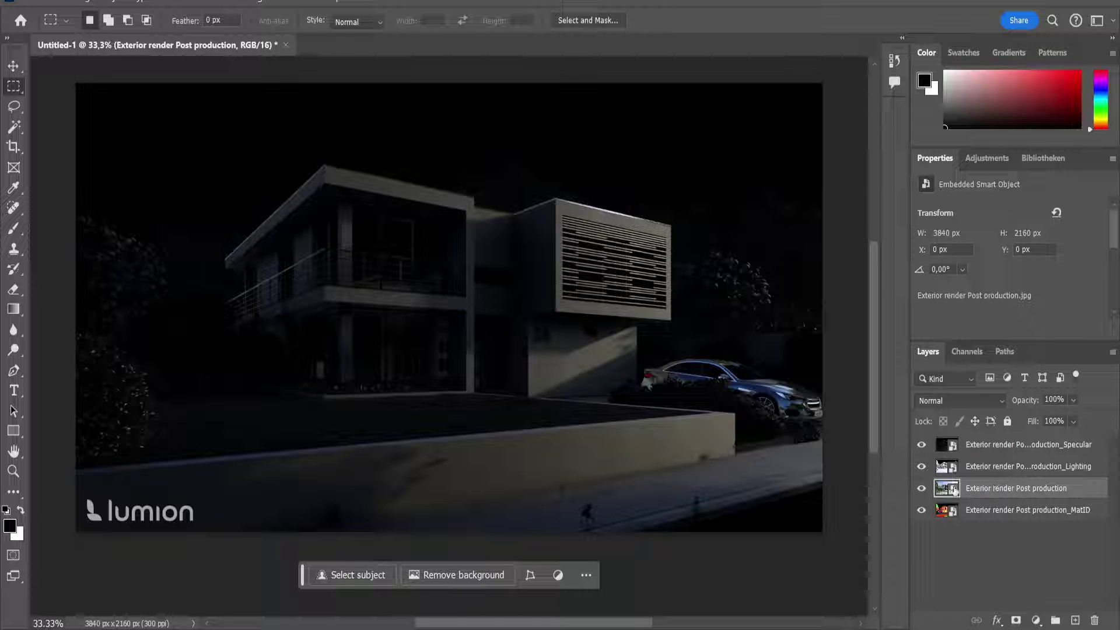
click(971, 445)
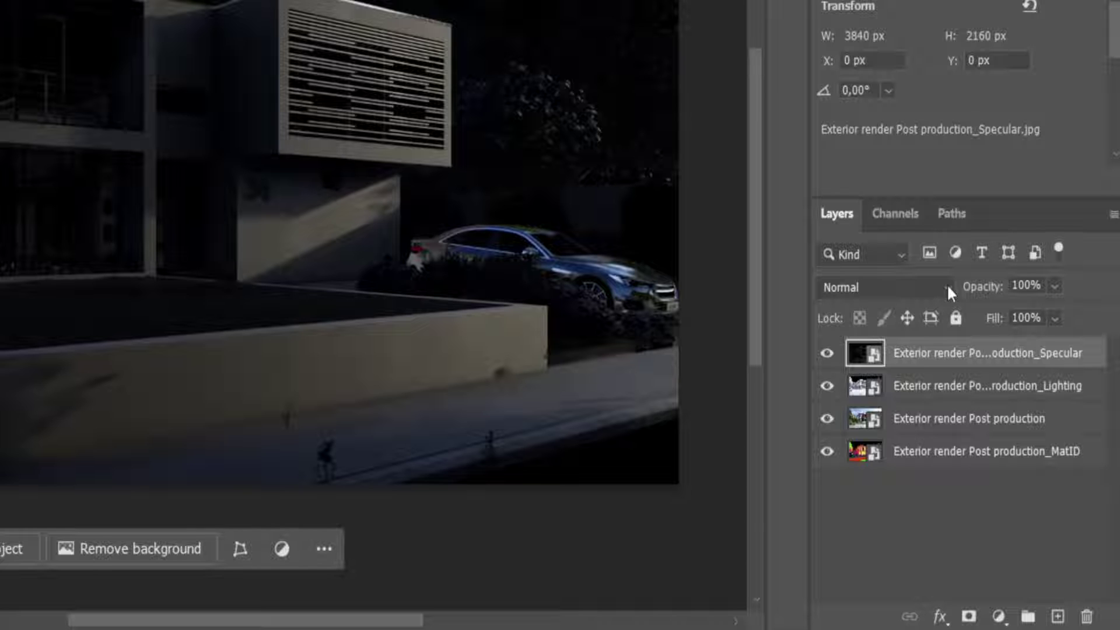
click(947, 286)
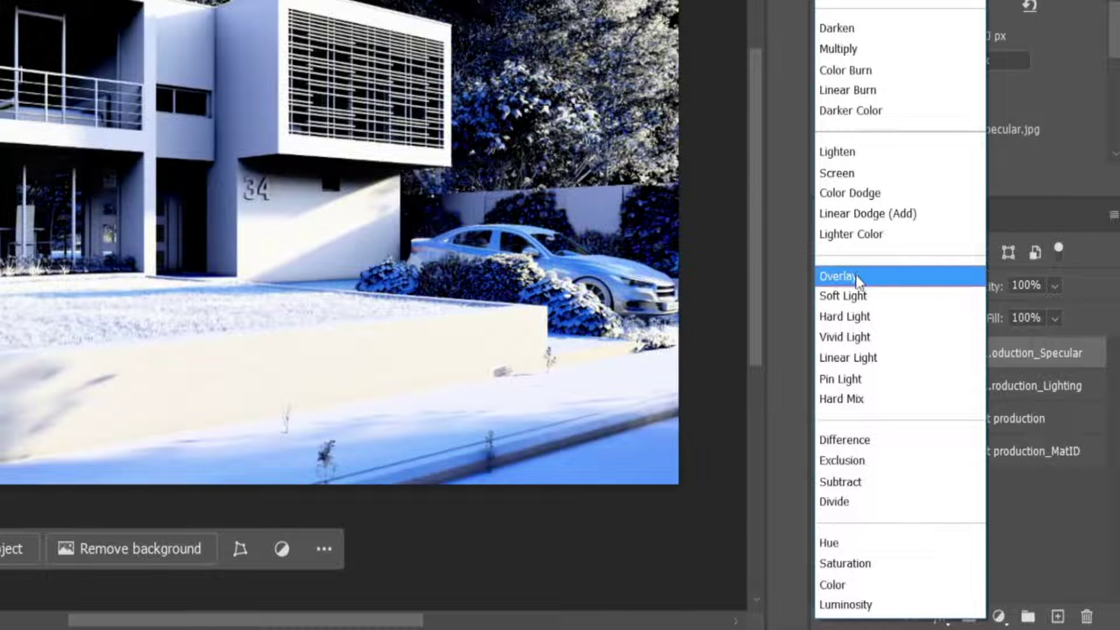
click(858, 275)
click(928, 386)
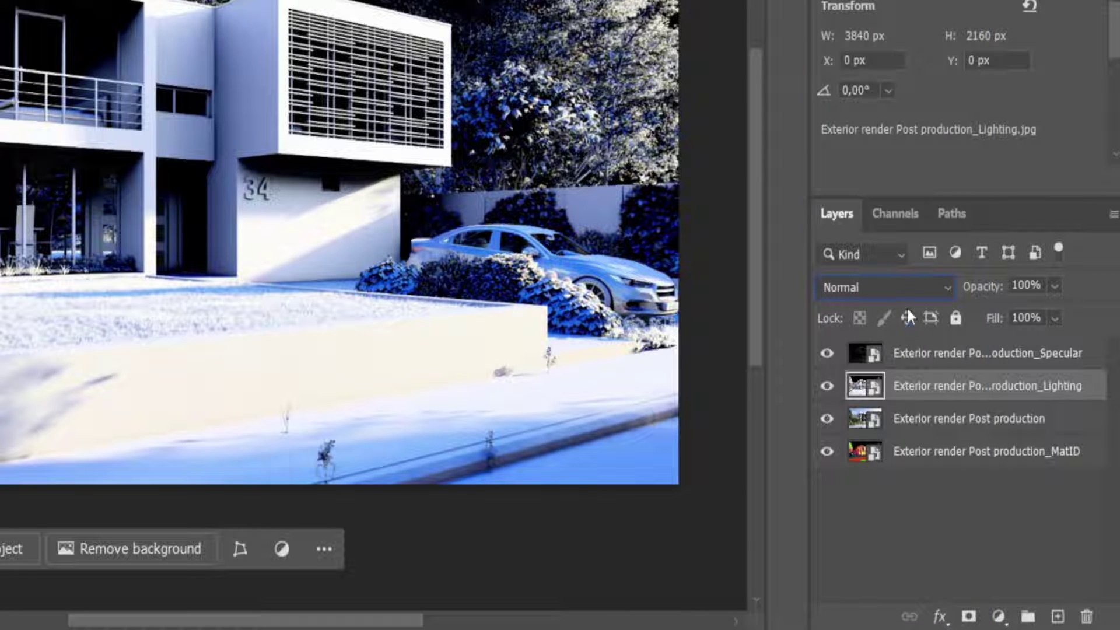
click(942, 286)
click(857, 275)
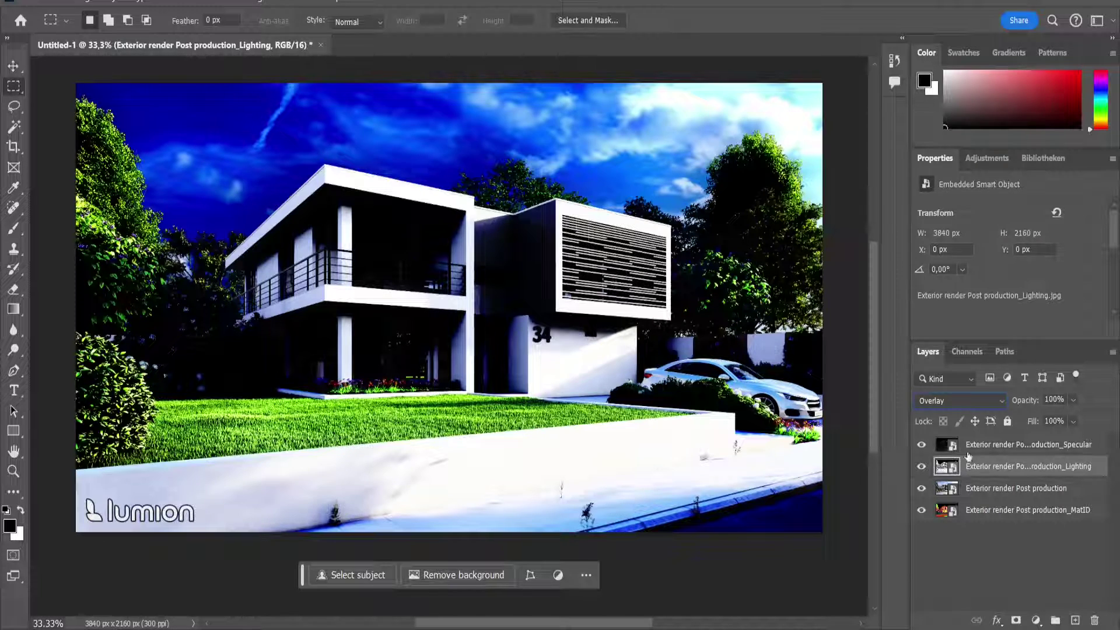
Step: Compare the passes, then lower Specular opacity to 20% and Lighting to 5%
click(921, 445)
click(922, 466)
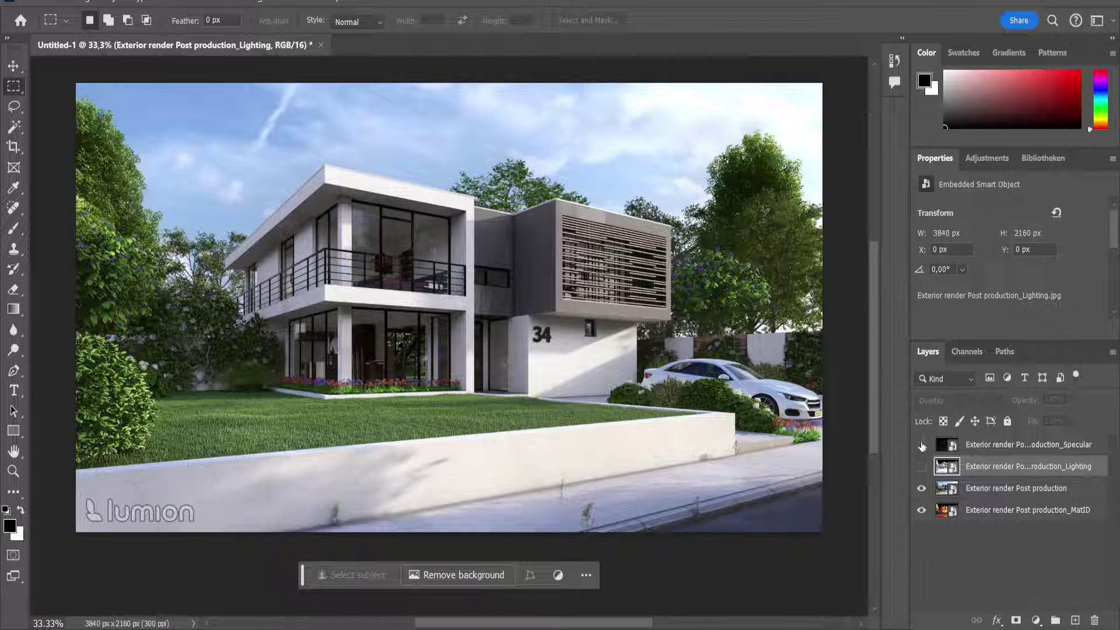
click(922, 445)
click(1021, 444)
drag(1072, 400, 1035, 418)
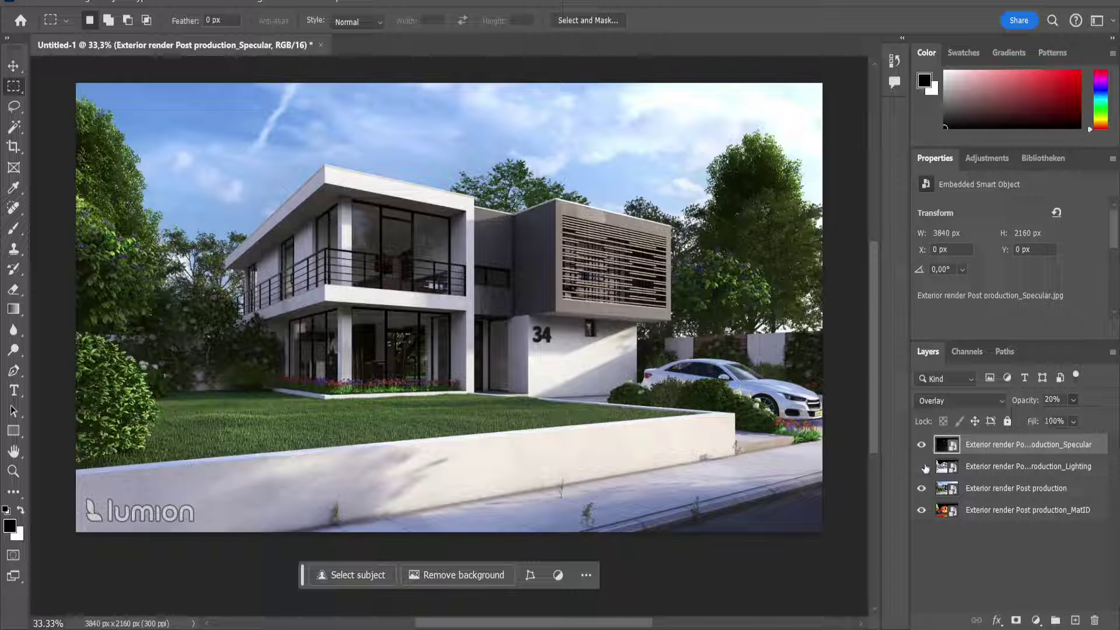
click(922, 466)
click(994, 471)
click(1073, 400)
drag(1091, 417, 1025, 420)
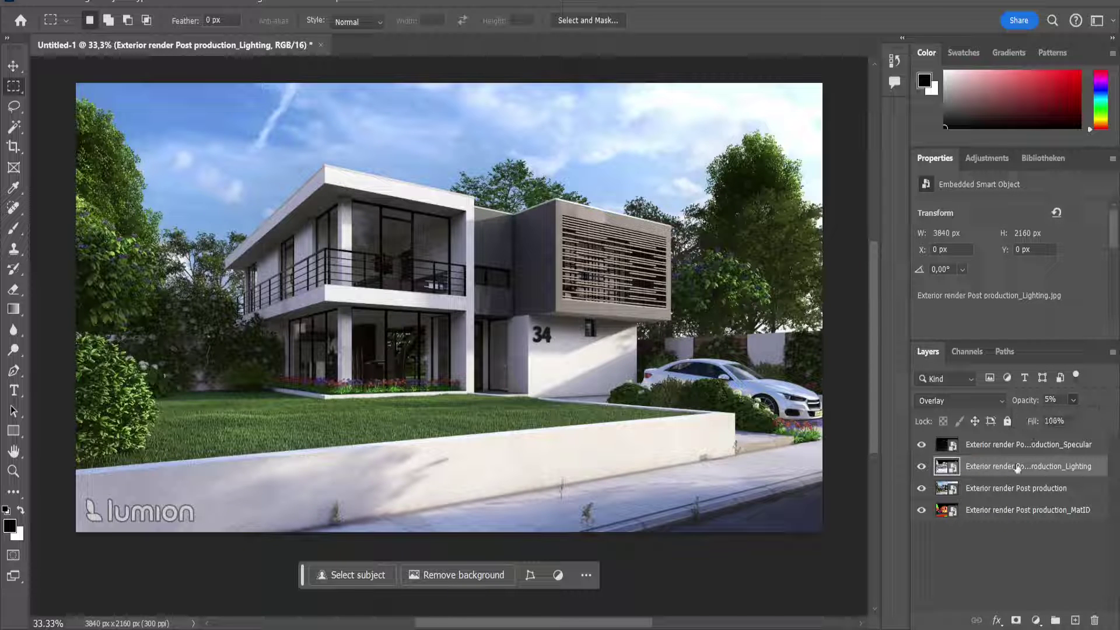
key(alt+bracketright)
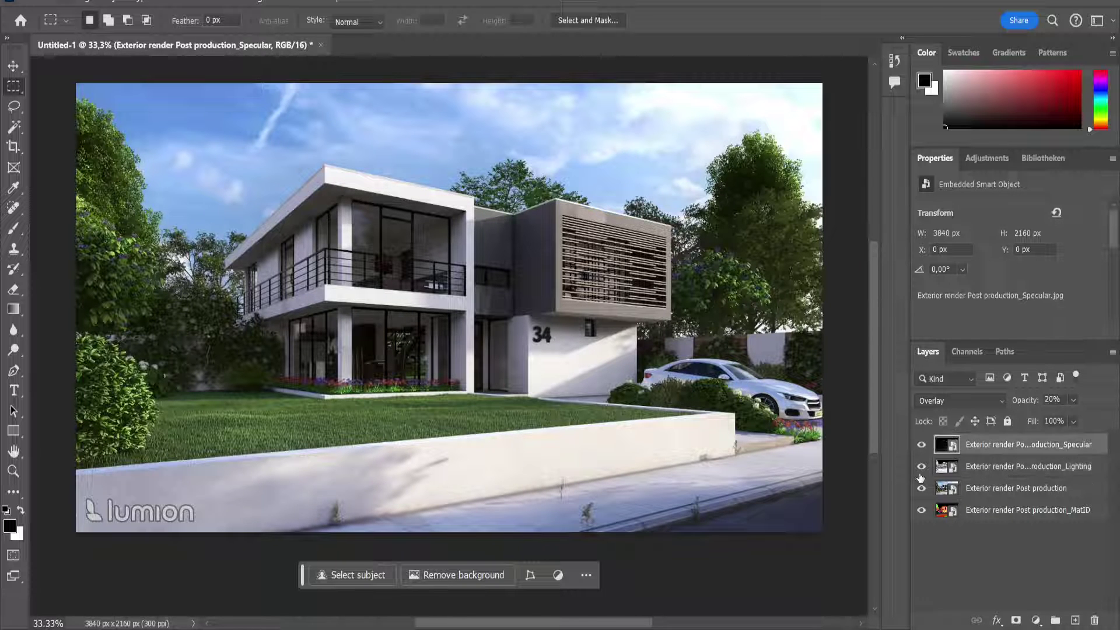
key(alt+bracketleft)
key(alt+bracketleft)
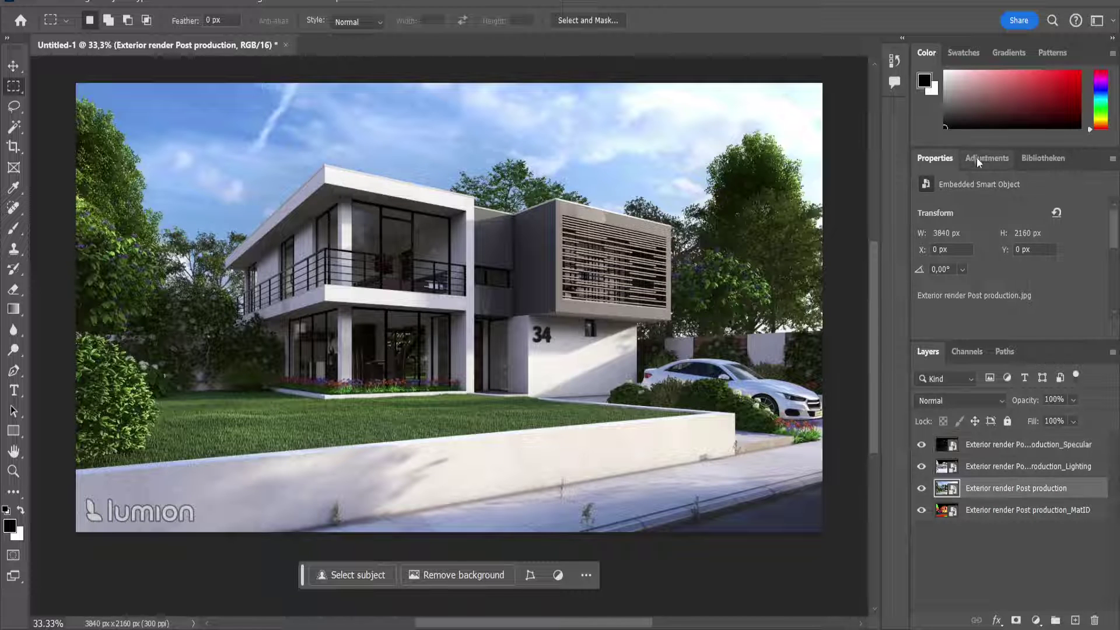
Step: Merge the Specular, Lighting and Post production layers and convert the result to a smart object
click(971, 158)
scroll(1092, 229, down, 2)
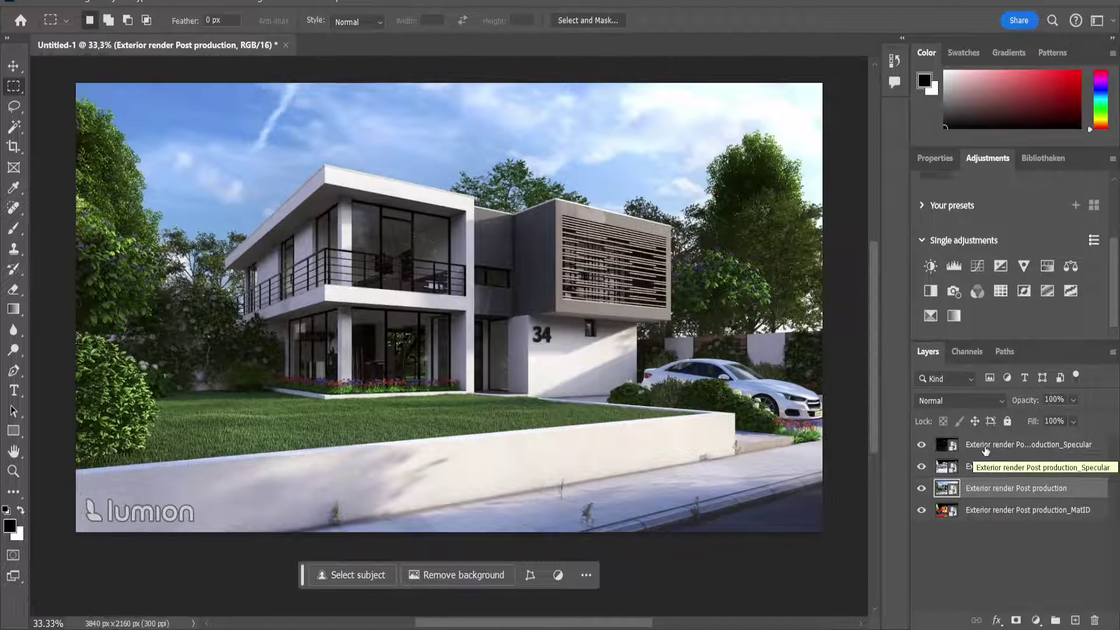
click(985, 450)
shift+click(984, 489)
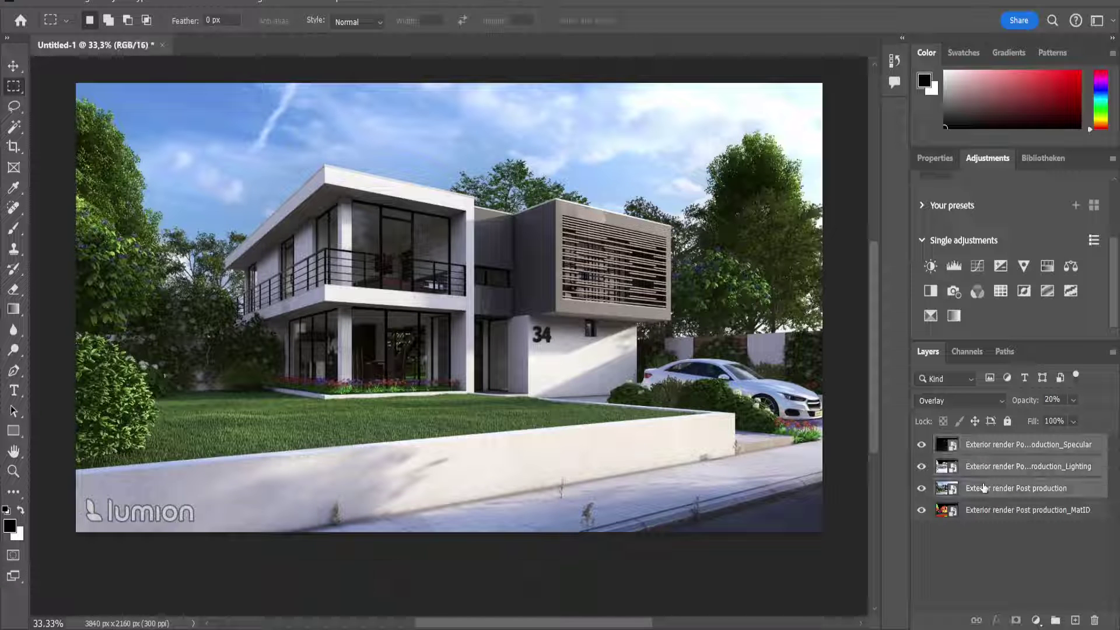
right_click(985, 446)
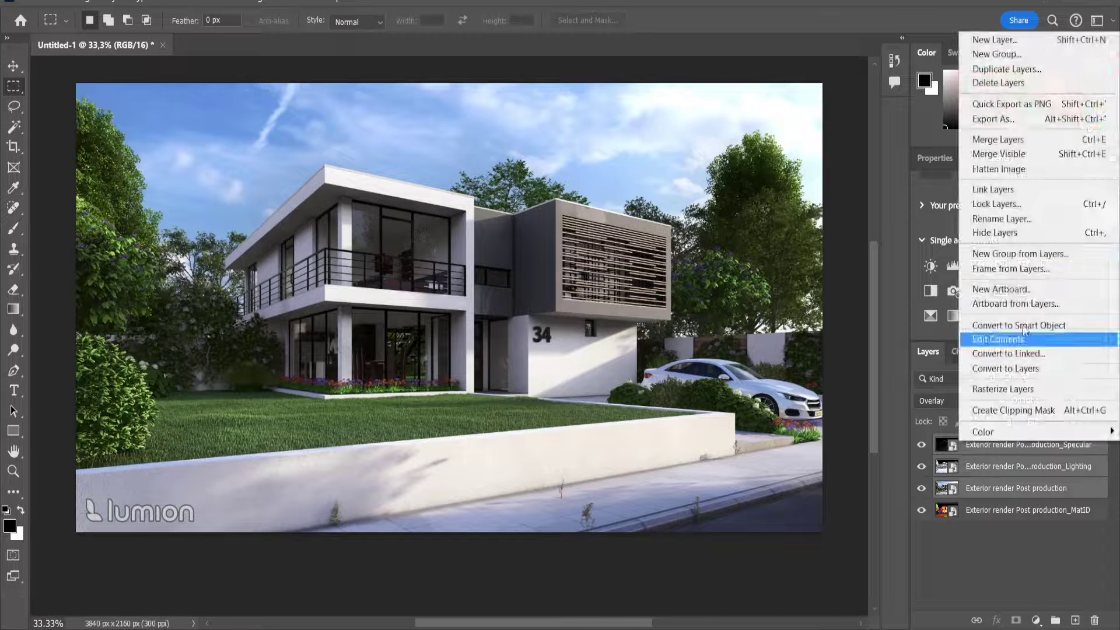
click(1035, 145)
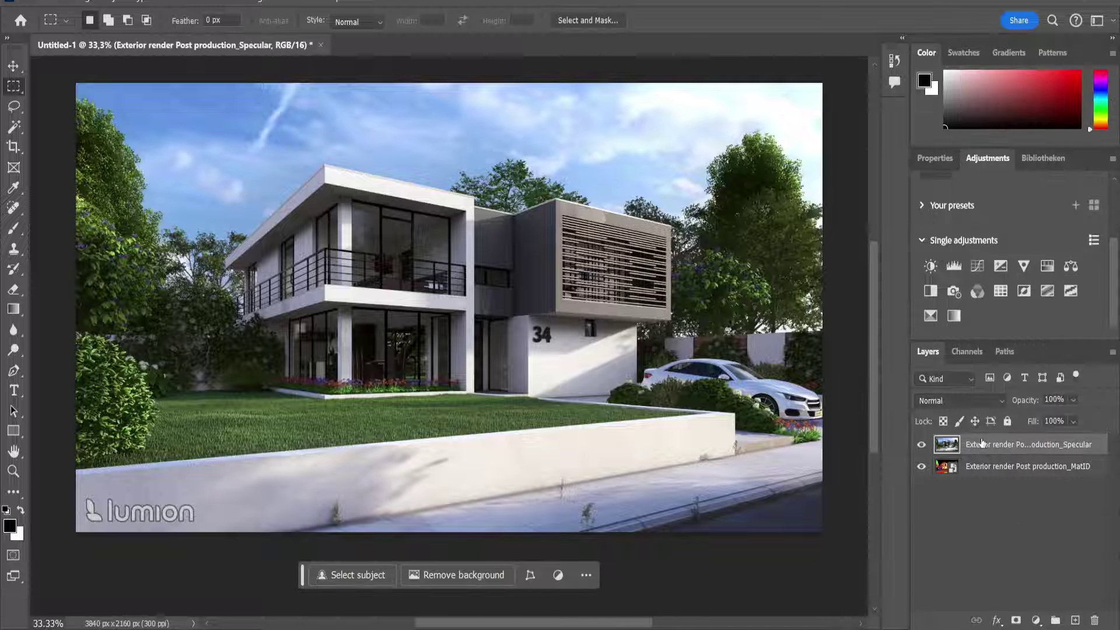
right_click(968, 443)
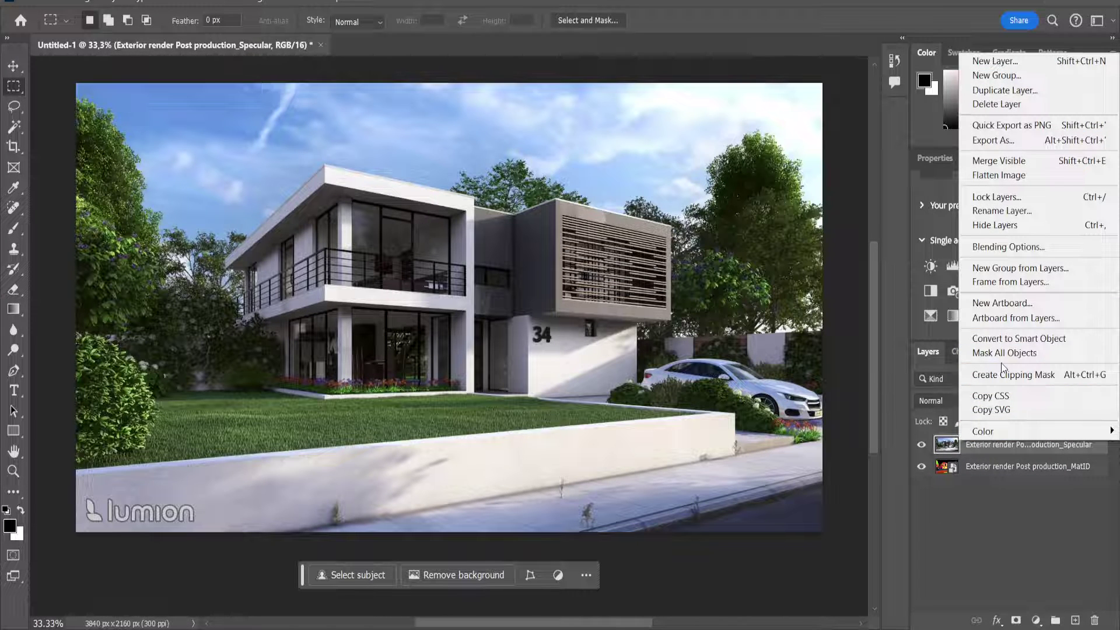
click(1001, 341)
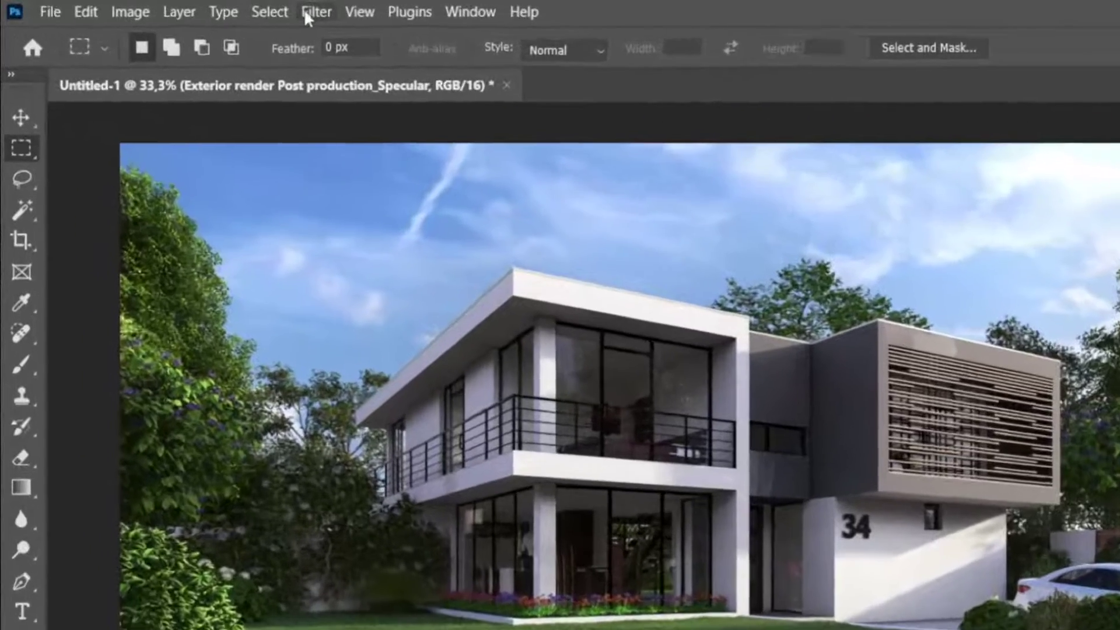
Step: Apply the Camera Raw Filter to the smart object and use Auto tone correction
click(202, 9)
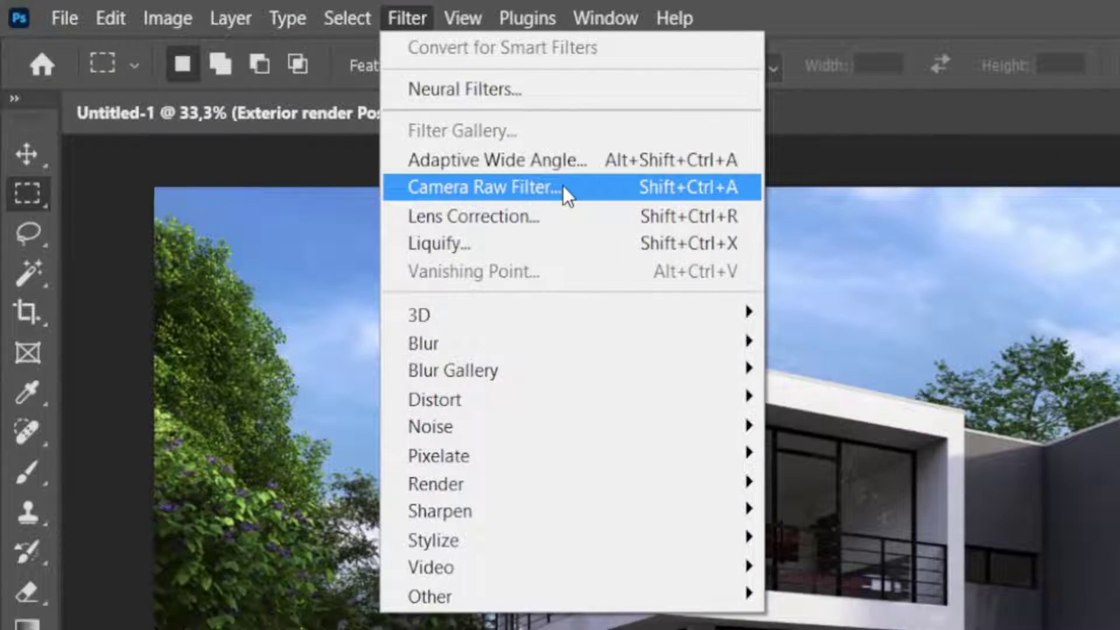
click(562, 185)
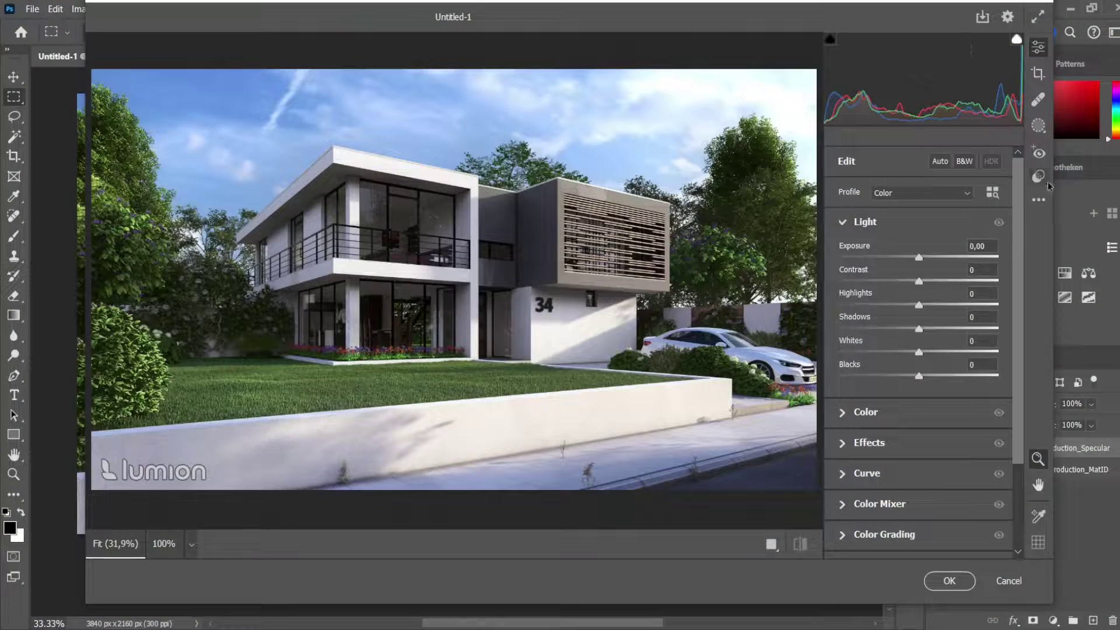
mouse_move(1020, 184)
mouse_down()
mouse_move(1023, 303)
mouse_move(1022, 169)
mouse_up()
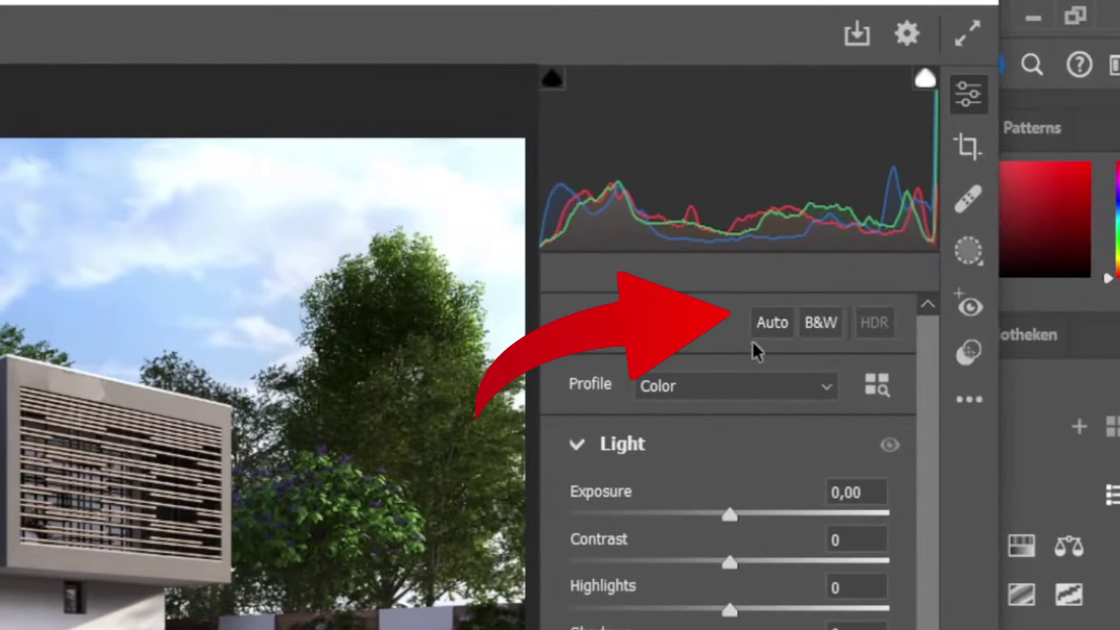
click(772, 322)
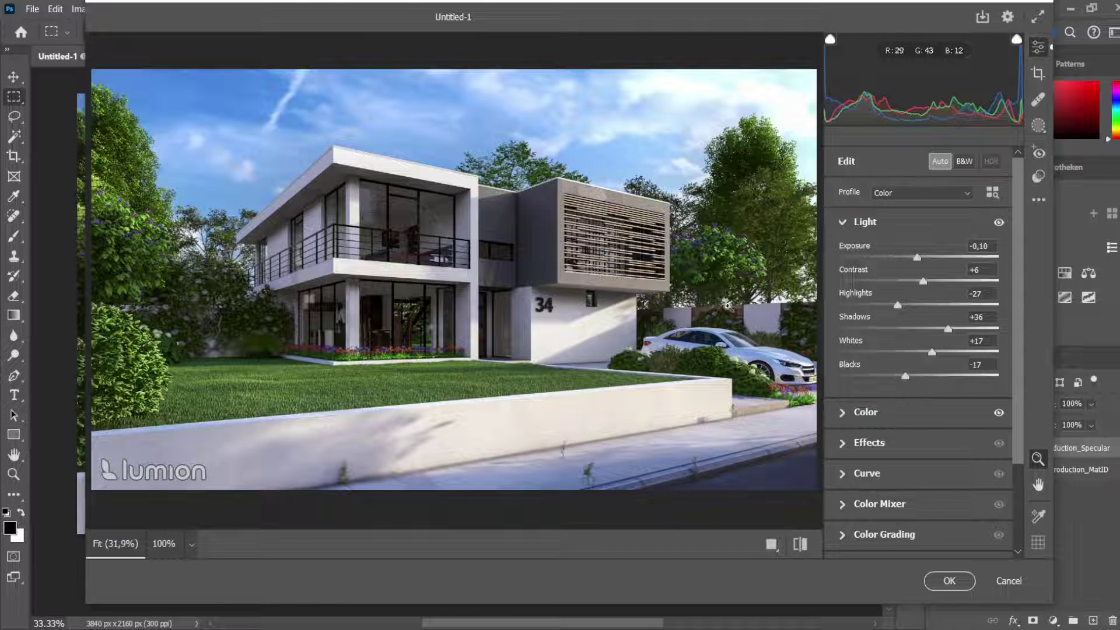
Step: Set Light to Exposure +0.20, Contrast +7, Highlights -55, Shadows +40, Whites +9, Blacks -8
double_click(919, 257)
drag(919, 257, 922, 256)
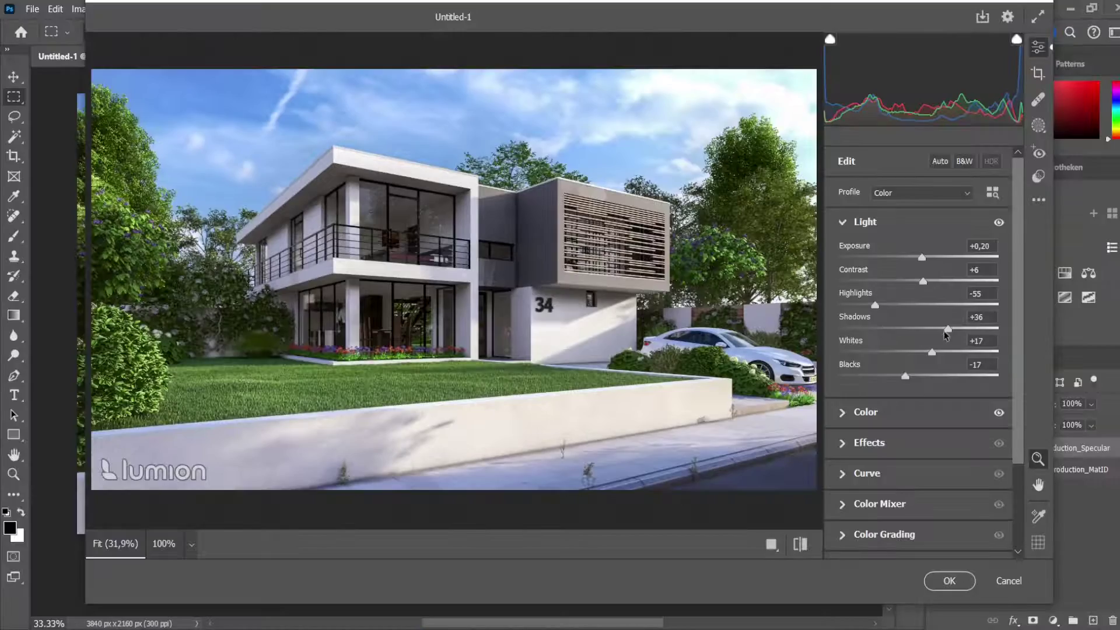
drag(946, 331, 951, 330)
drag(923, 281, 923, 282)
drag(932, 352, 913, 381)
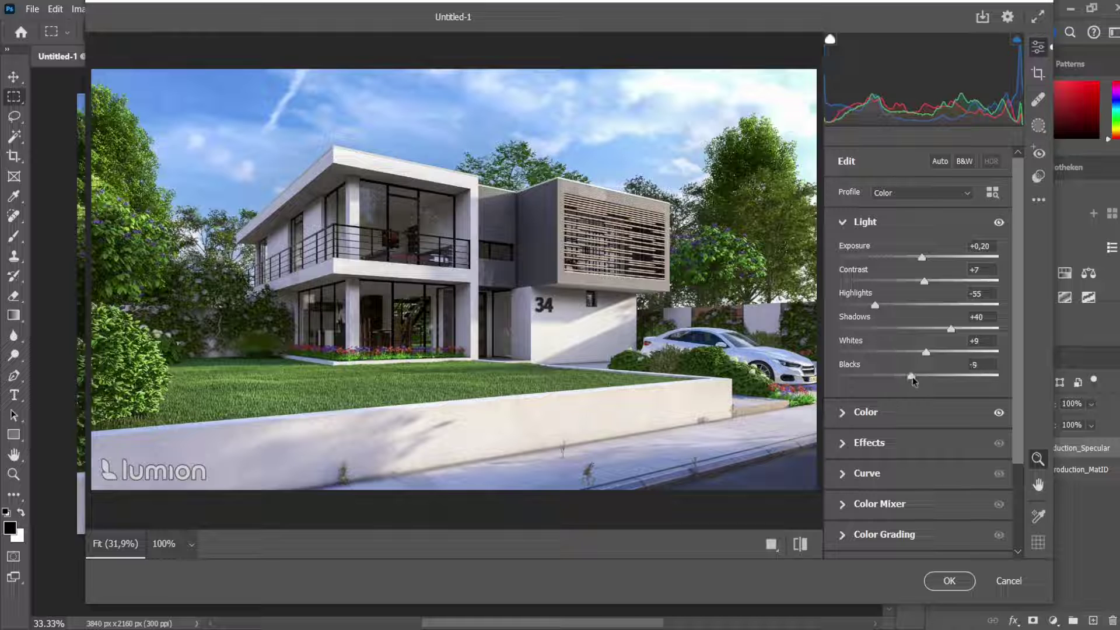
click(844, 416)
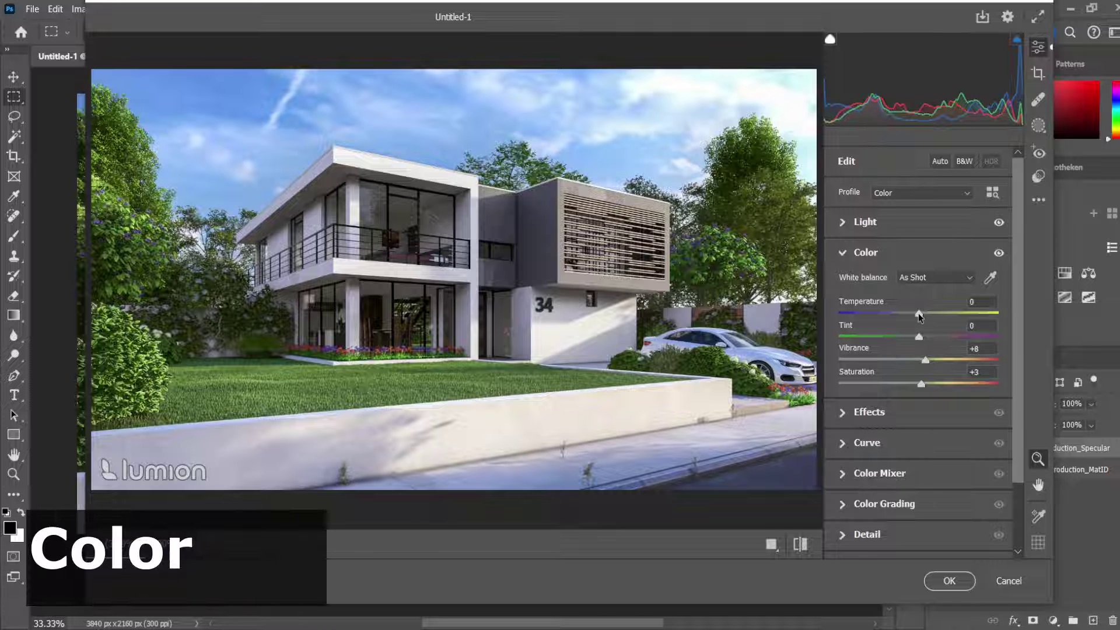
Step: In Camera Raw's Color panel set Temperature +3, Vibrance +20 and Saturation -20
drag(918, 313, 921, 313)
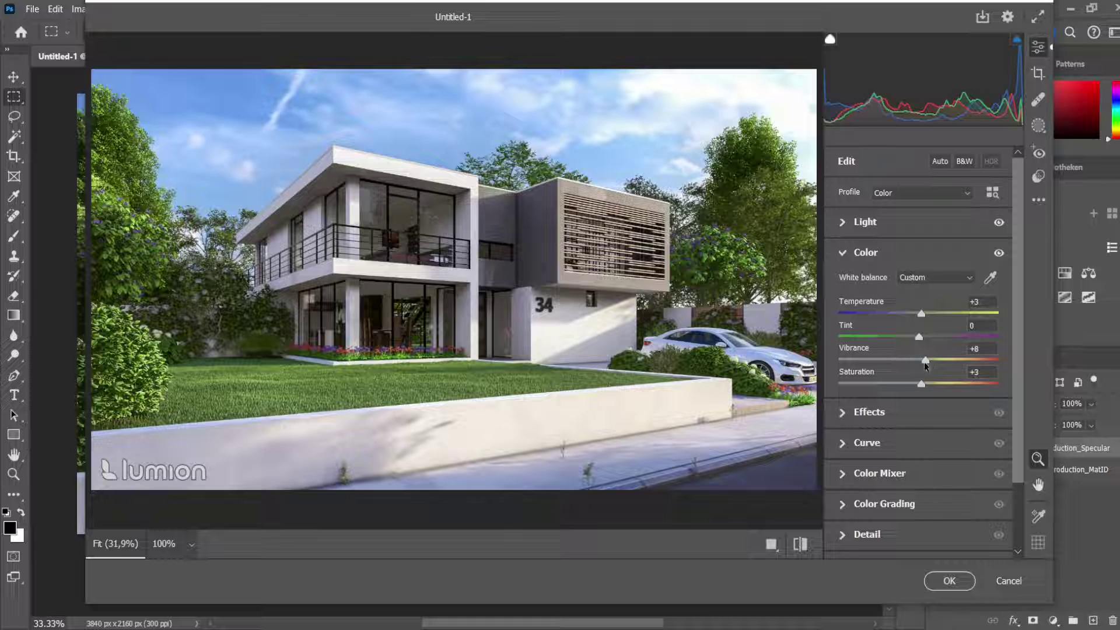
drag(926, 365, 934, 367)
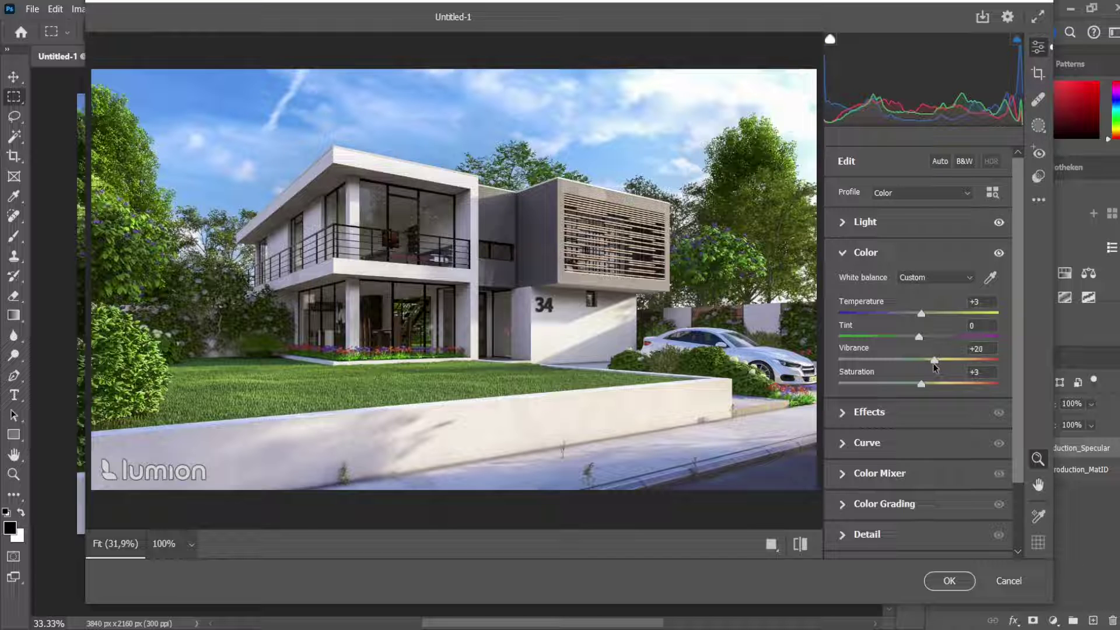
drag(922, 388, 905, 389)
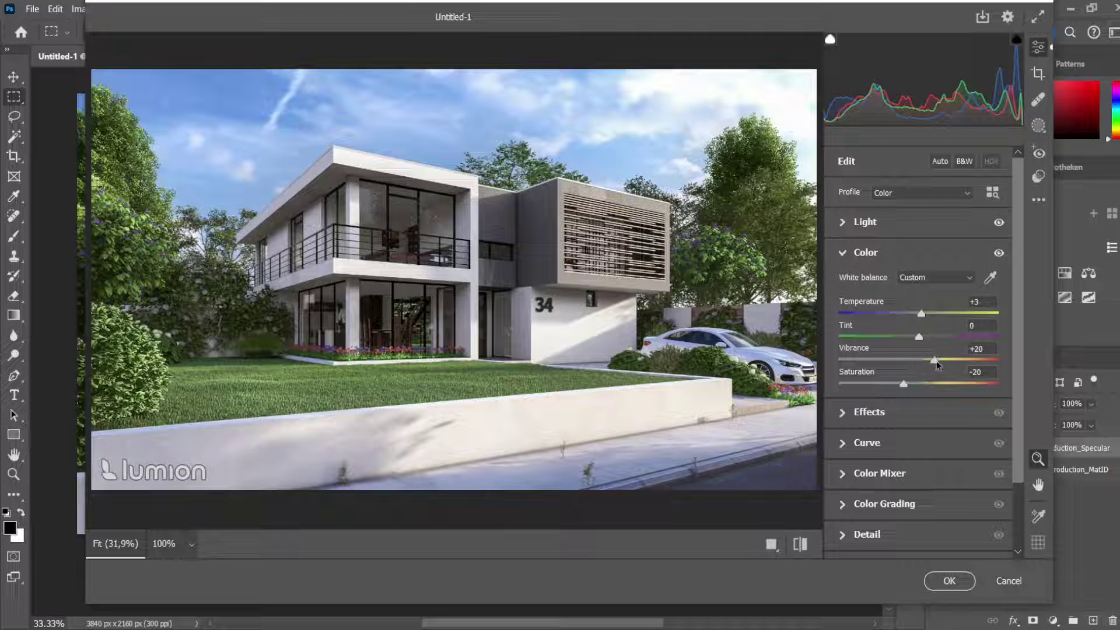
click(869, 412)
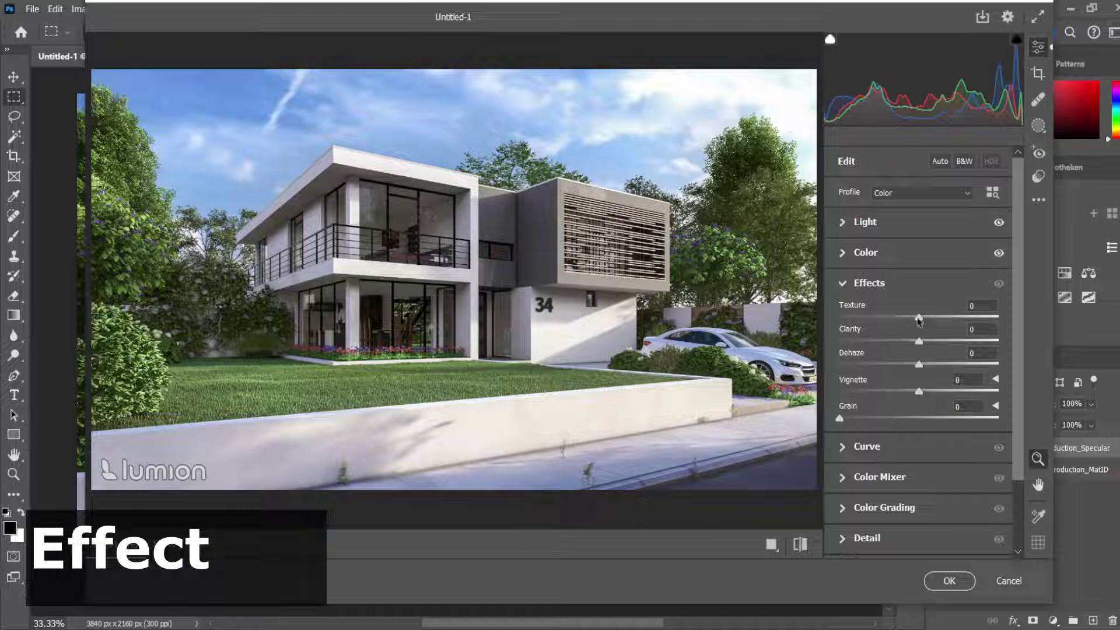
Step: In Camera Raw's Effects panel set Texture +12, Dehaze -12 and Clarity +4
drag(919, 320, 930, 317)
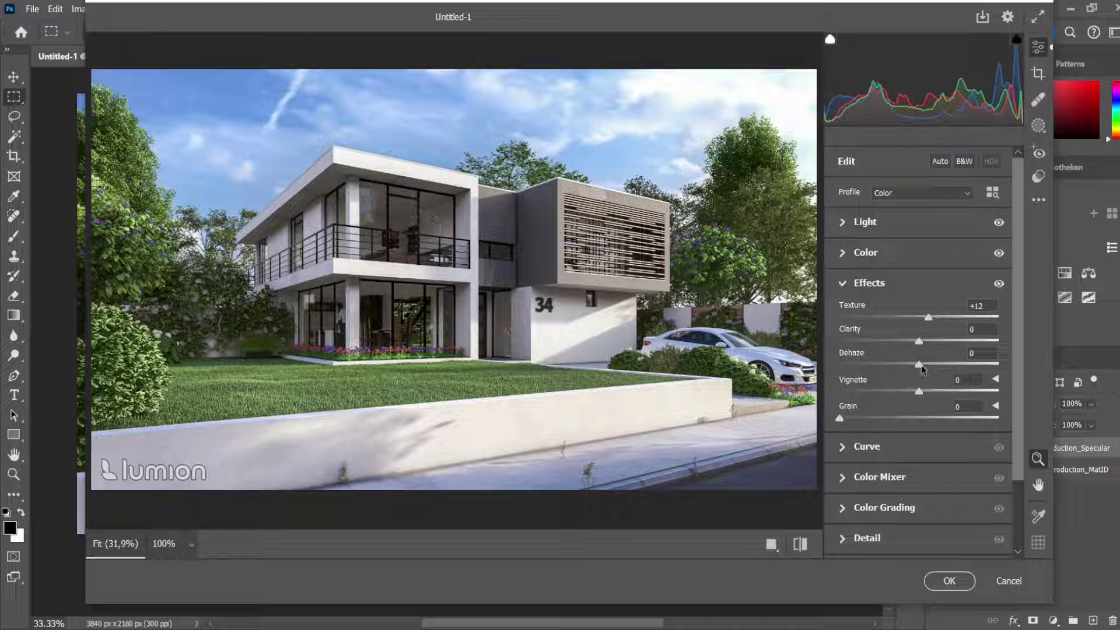
mouse_move(919, 365)
mouse_down()
mouse_move(898, 366)
mouse_move(910, 366)
mouse_up()
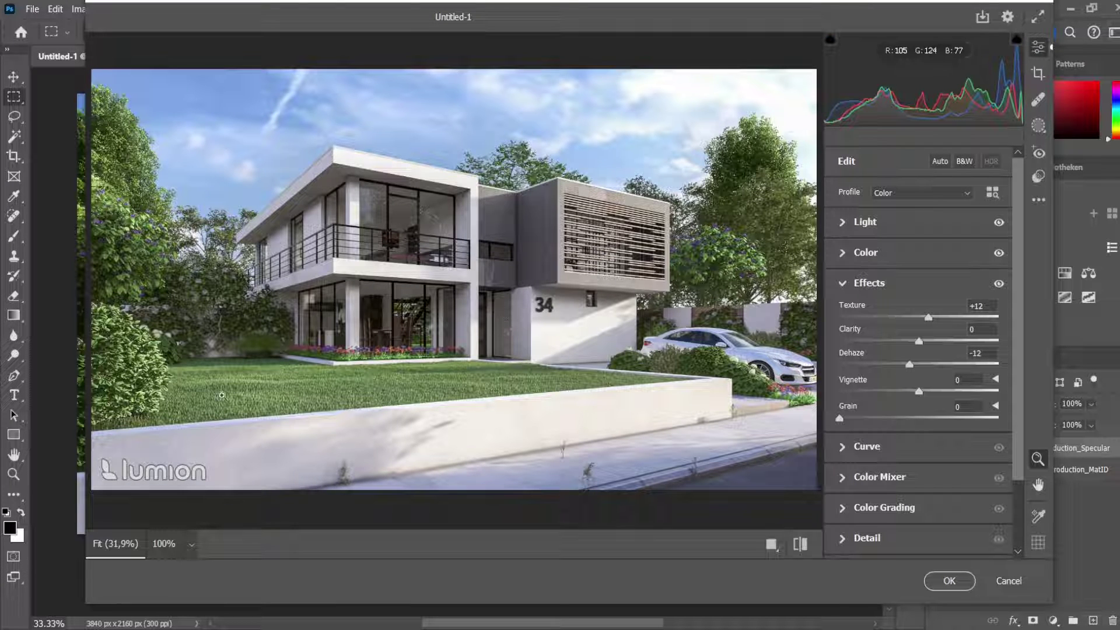
drag(920, 344, 923, 345)
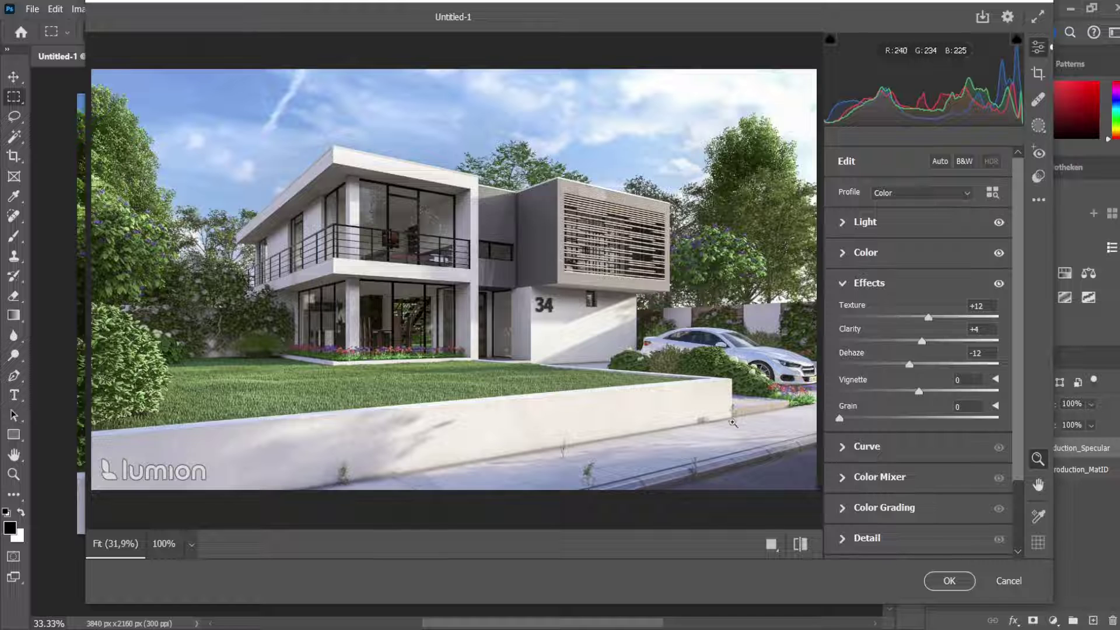
click(863, 283)
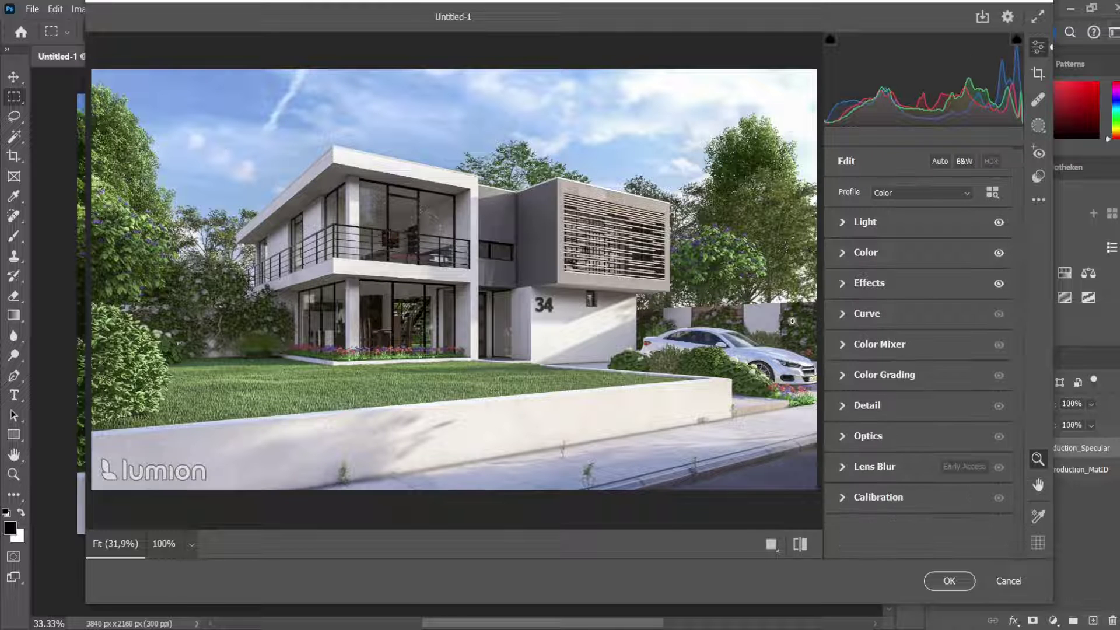
Step: Lower Shadows to +35 under Light, revisit the Color settings, and expand the Curve panel
click(842, 226)
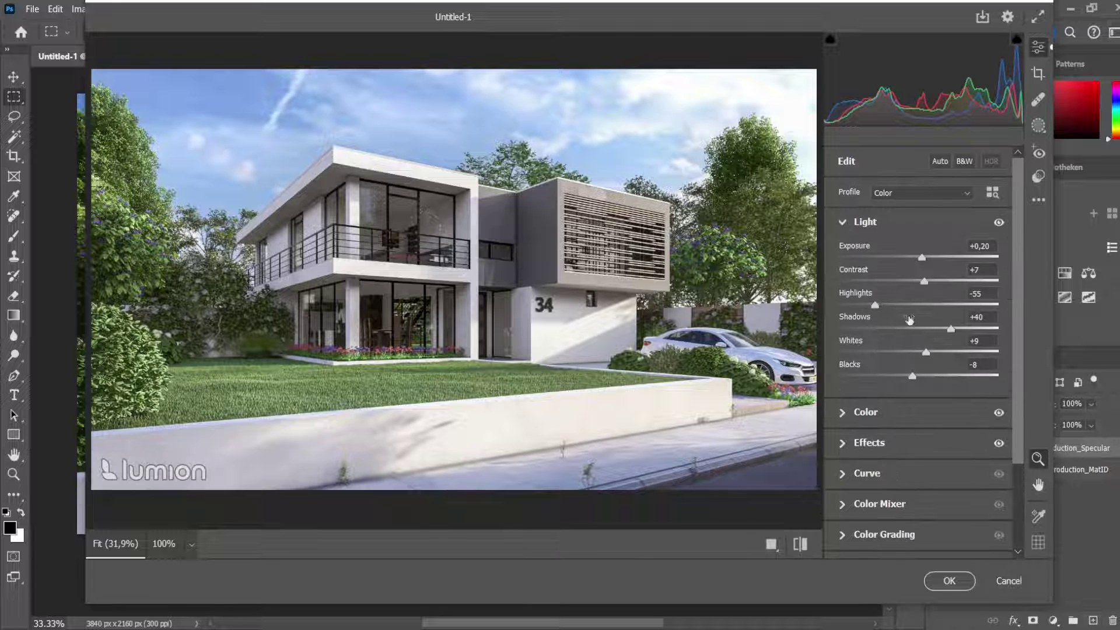
drag(950, 330, 922, 353)
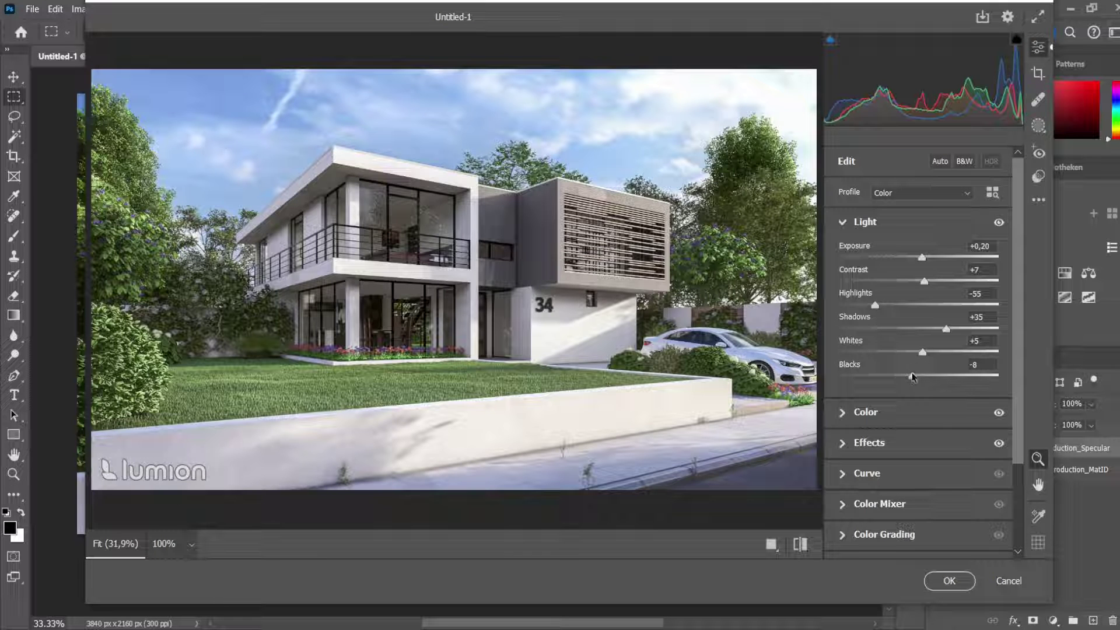
click(901, 410)
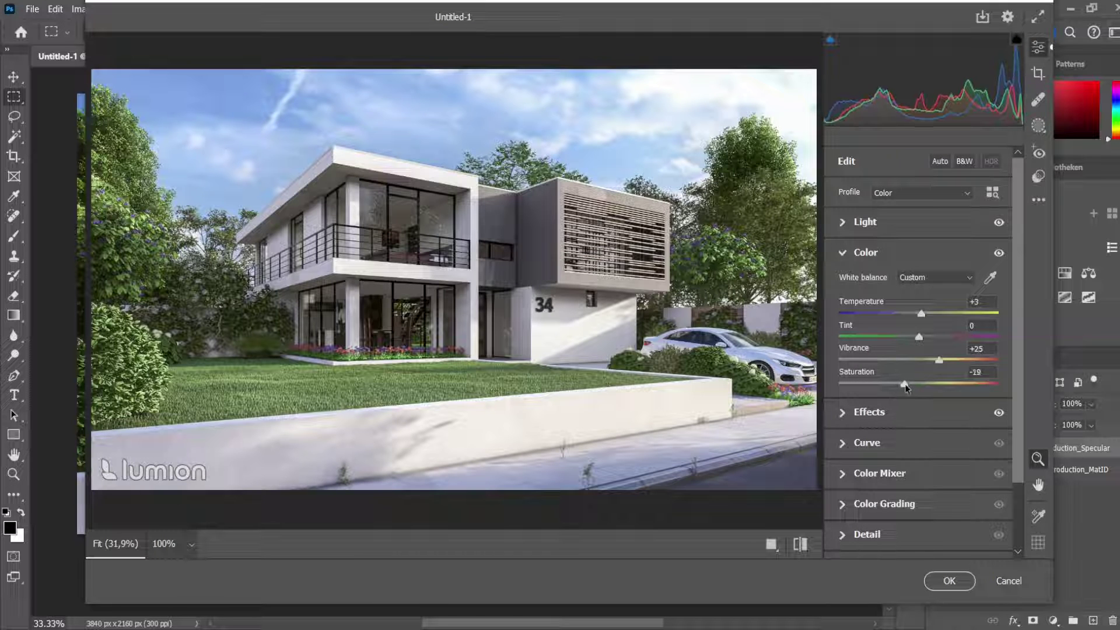
click(867, 442)
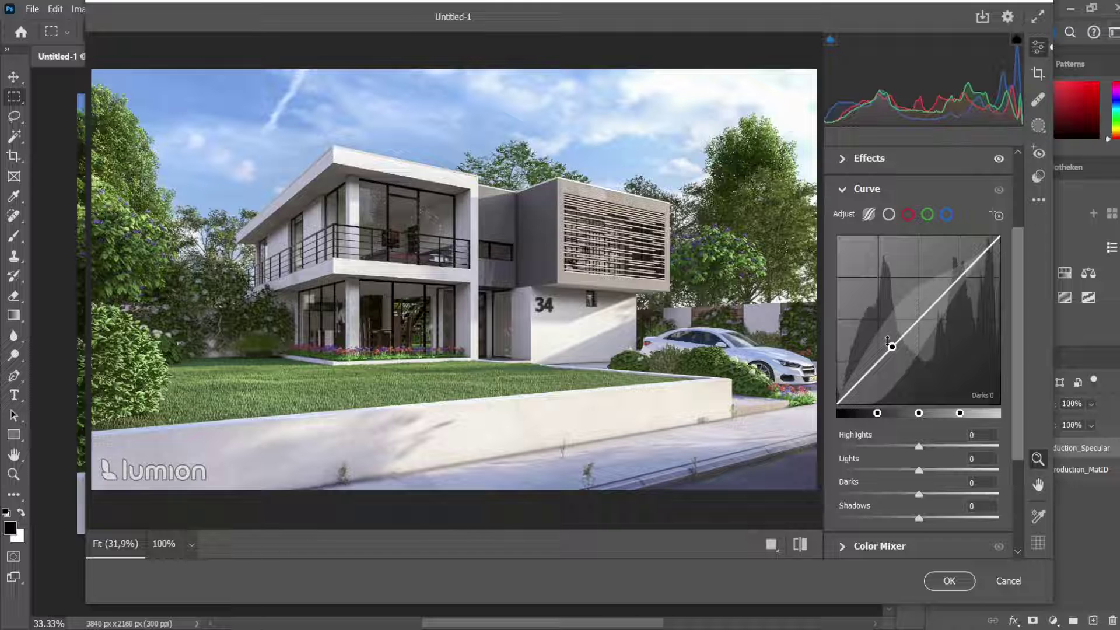
Step: Shape the tone curve by pulling the darks down and lifting the lights slightly
click(891, 344)
drag(892, 346, 894, 357)
drag(955, 290, 950, 283)
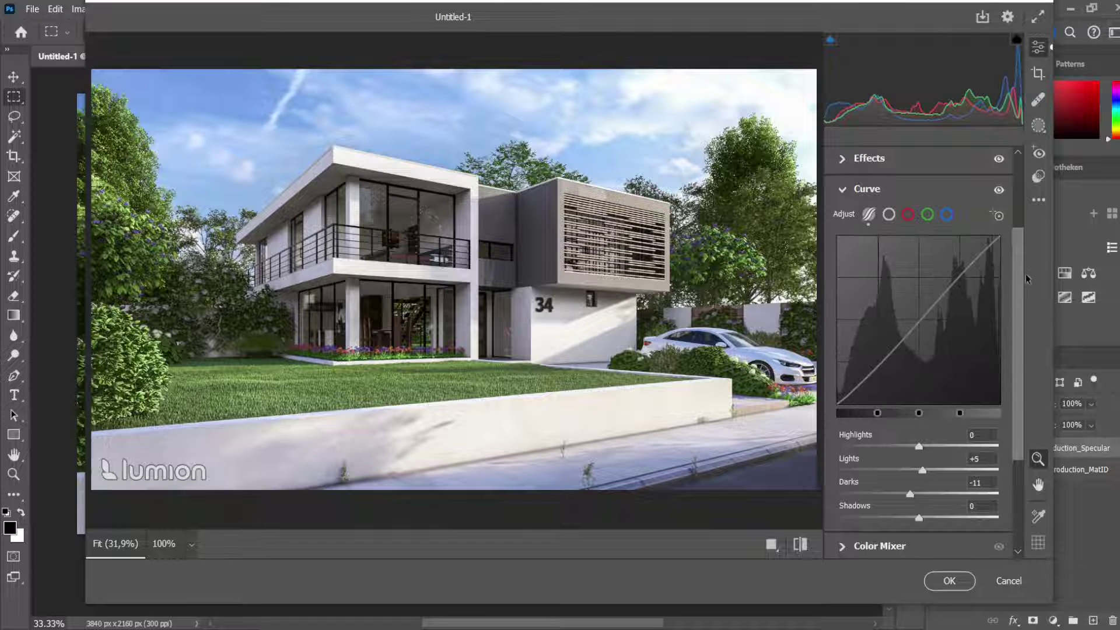
Step: Set Color Mixer hue for Aquas to +32 and Greens to -31, toggling visibility to compare
scroll(1016, 289, down, 3)
click(875, 437)
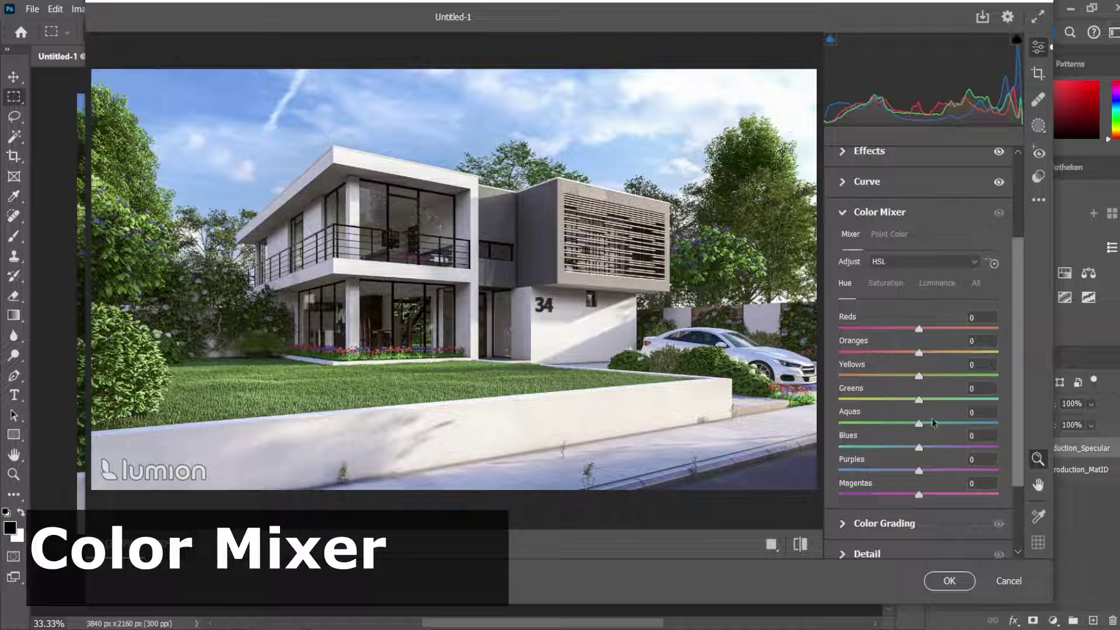
drag(924, 425, 942, 424)
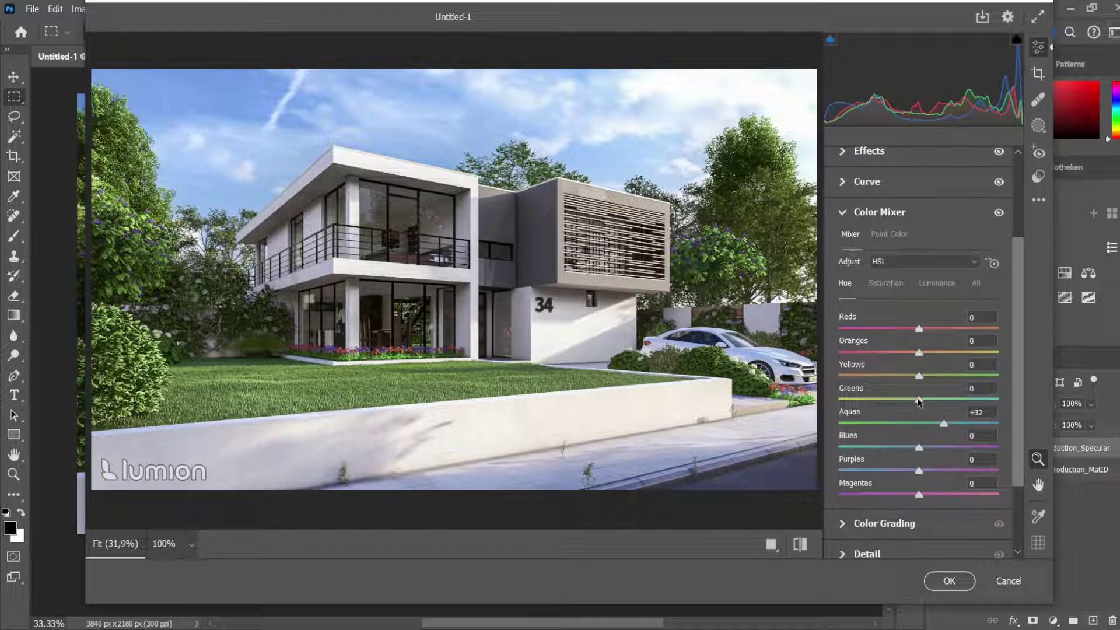
mouse_move(908, 403)
mouse_down()
mouse_move(873, 410)
mouse_move(894, 405)
mouse_up()
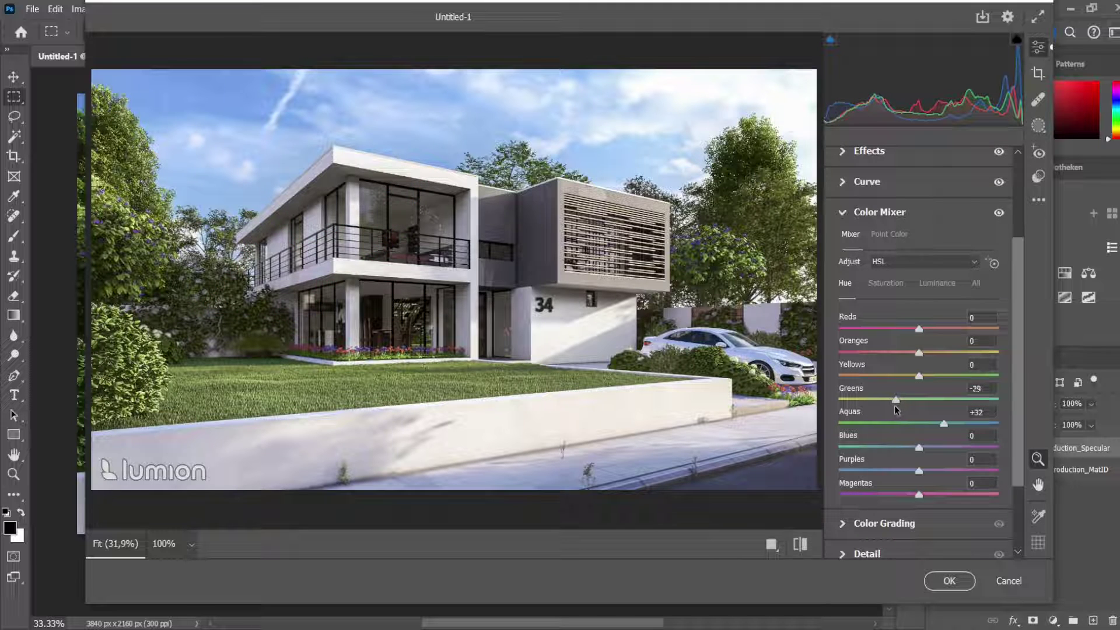
click(998, 214)
click(999, 214)
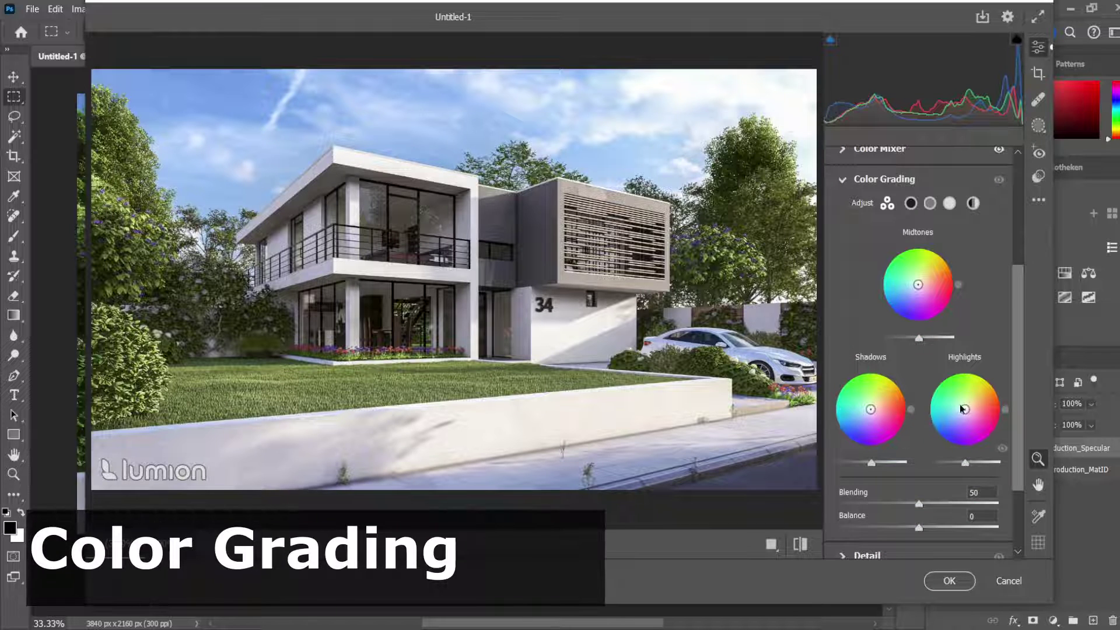
Step: Tint highlights toward yellow and shadows toward blue on the Color Grading wheels, then expand Detail
drag(965, 411, 988, 377)
drag(869, 413, 869, 413)
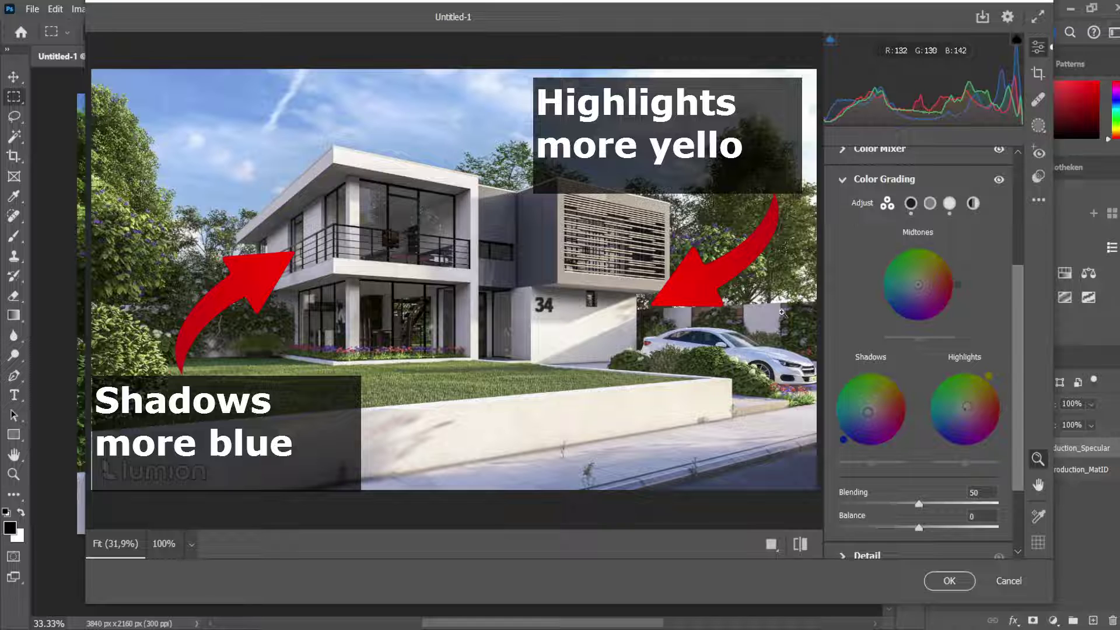
scroll(1022, 380, down, 3)
click(843, 450)
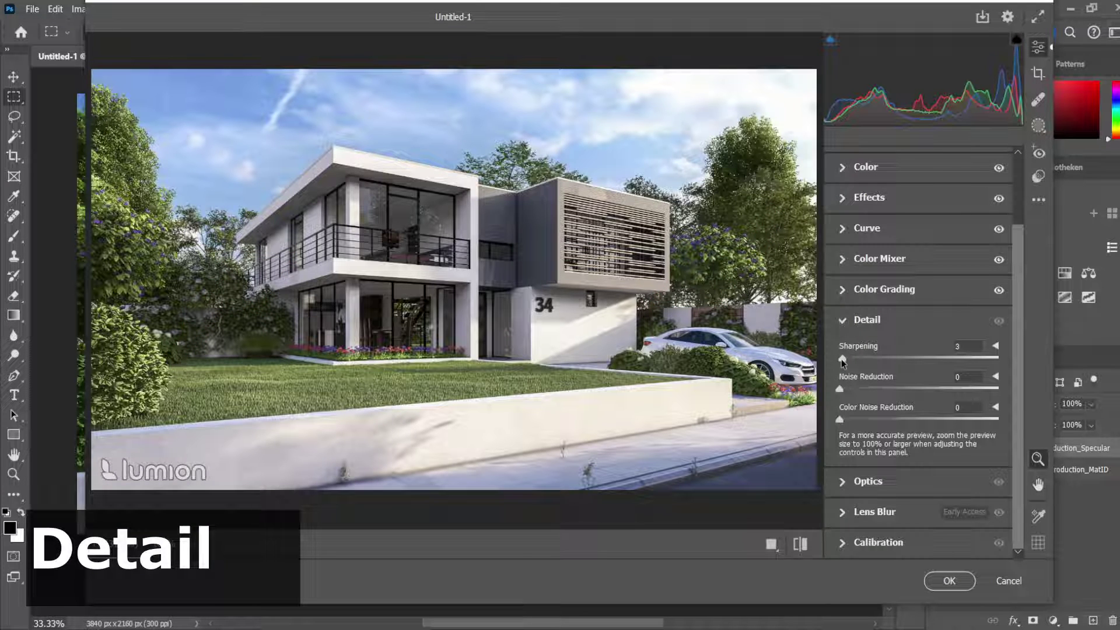
Step: Set Detail Sharpening to 10 and Optics Vignette to -20, then expand Lens Blur
drag(844, 360, 942, 359)
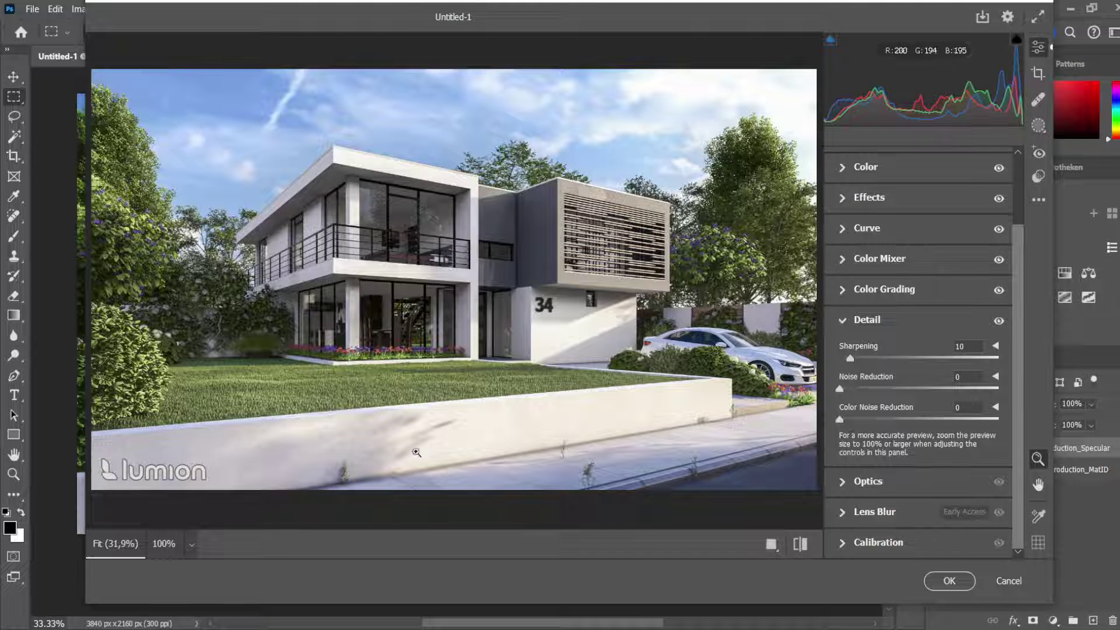
click(843, 488)
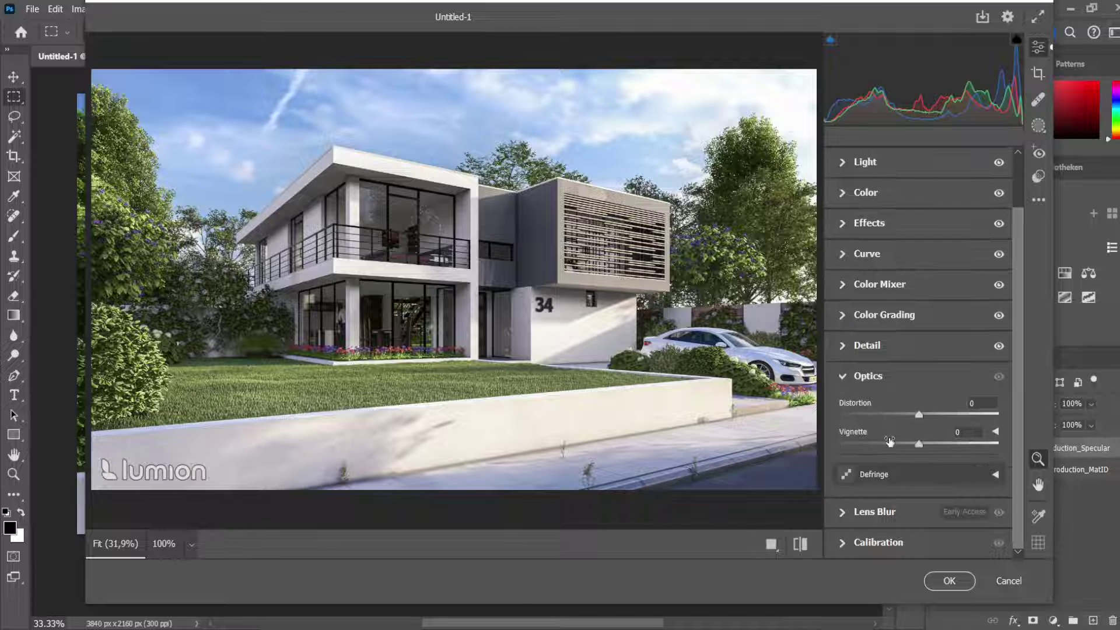
drag(918, 445, 893, 445)
mouse_move(893, 444)
mouse_down()
mouse_move(877, 447)
mouse_move(927, 445)
mouse_move(904, 449)
mouse_up()
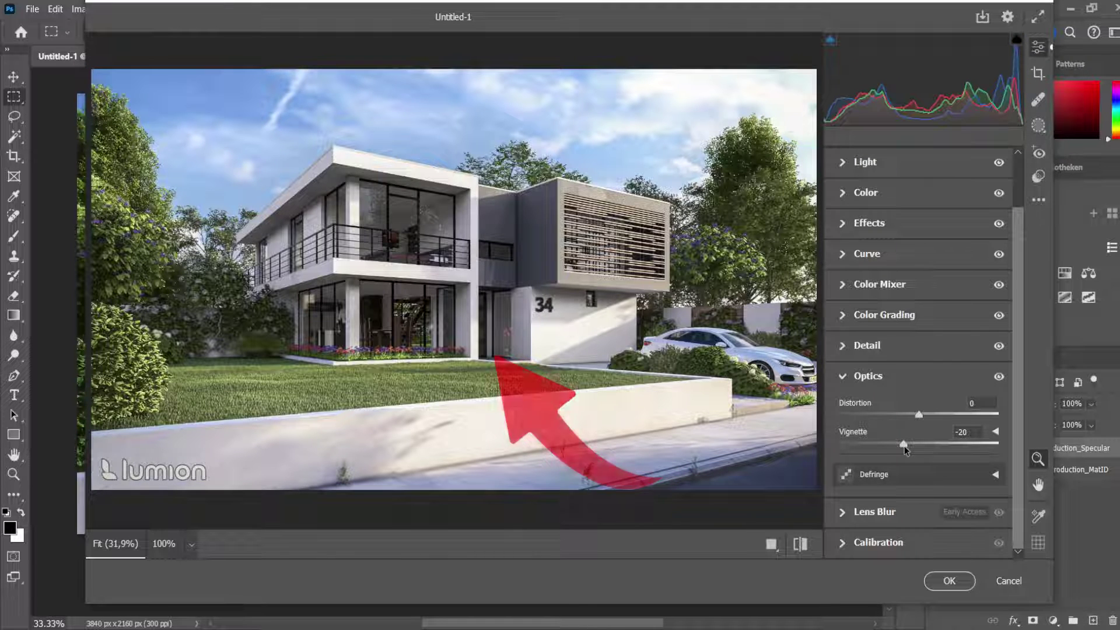
click(843, 377)
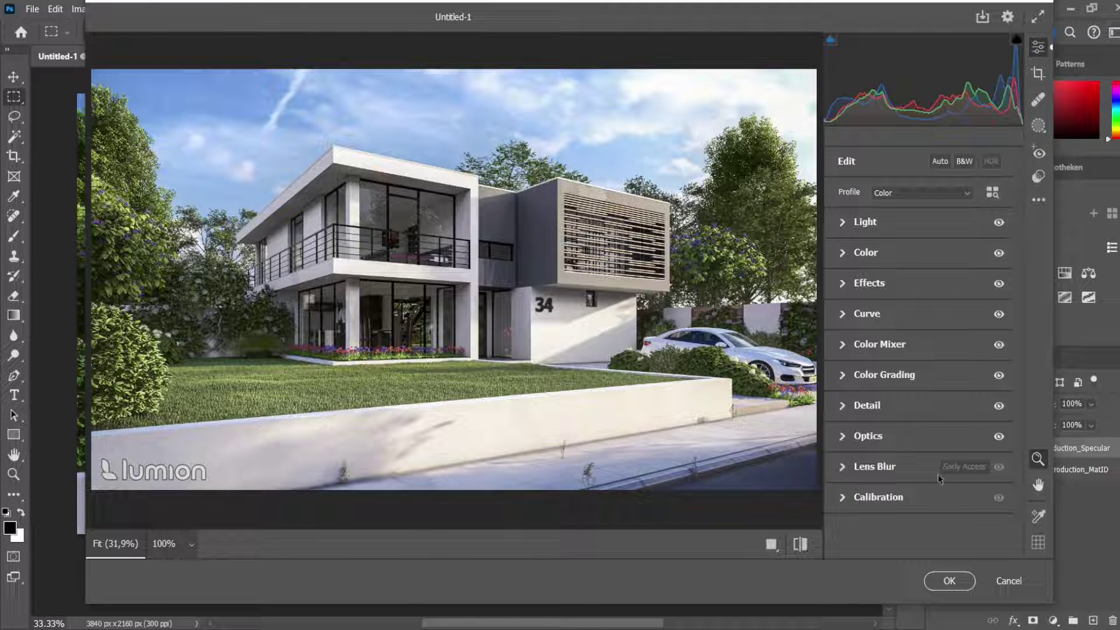
click(841, 468)
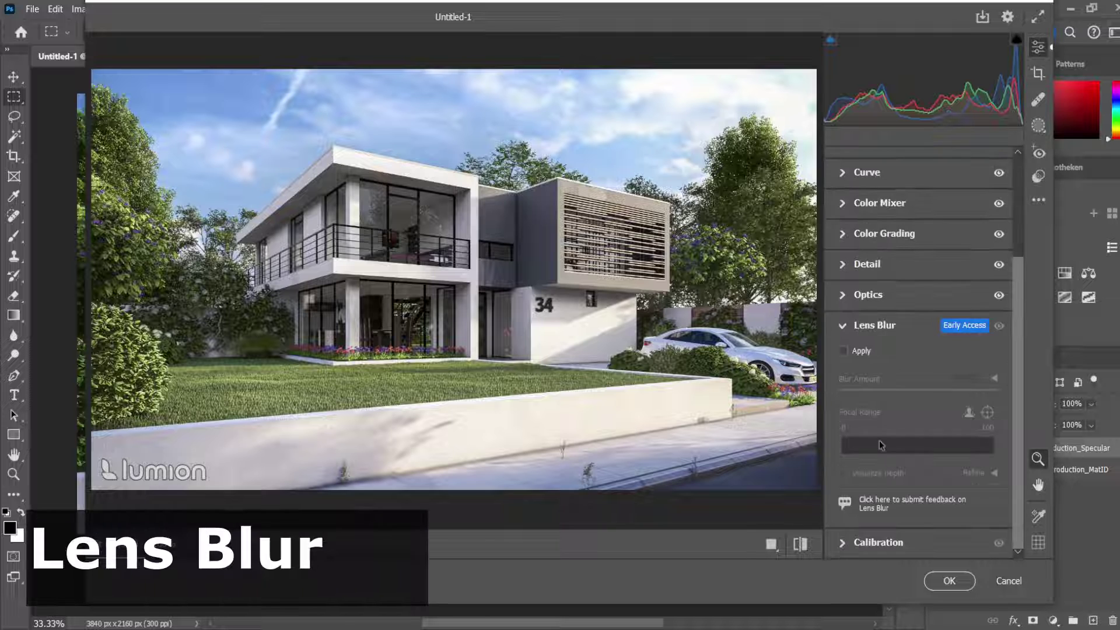
Step: Apply Lens Blur at Blur Amount 50 and turn on Visualize Depth
click(844, 351)
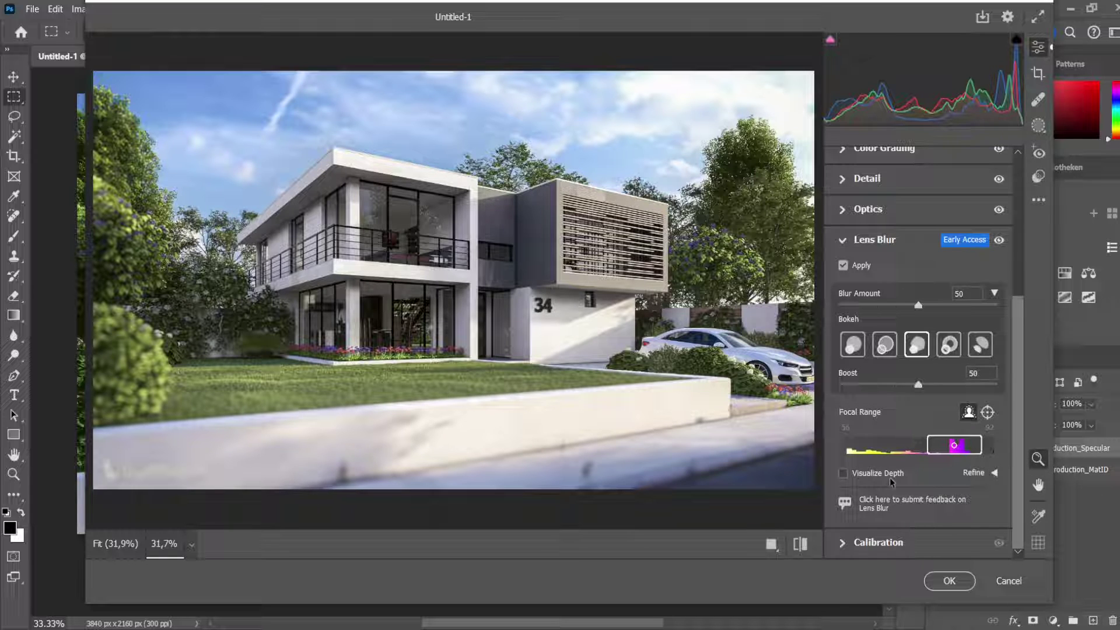
click(842, 473)
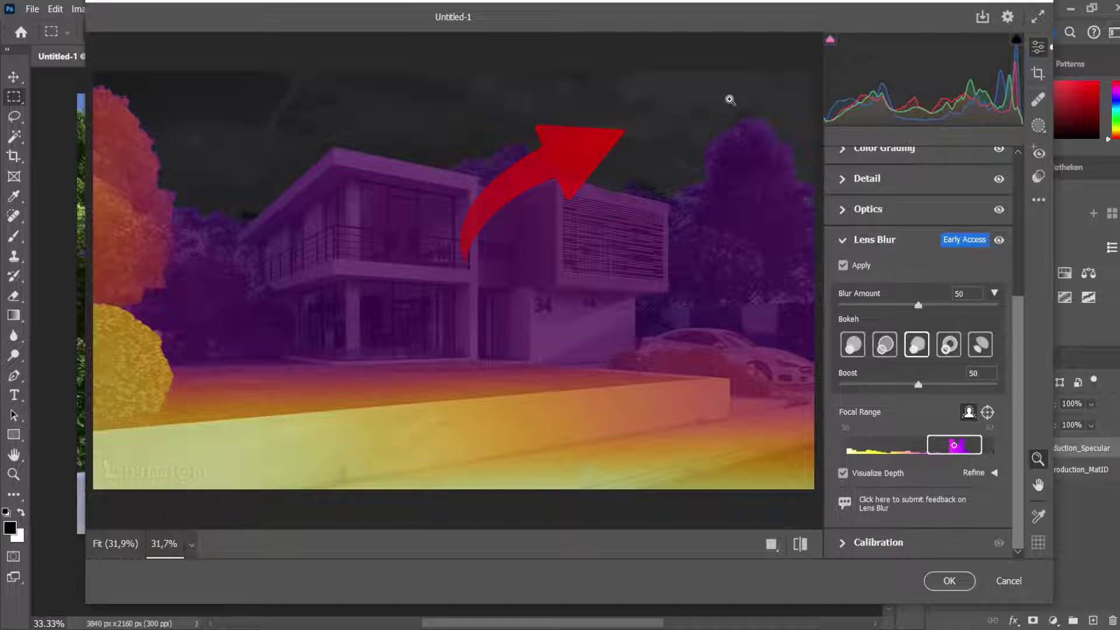
Step: Widen the Focal Range both ways, hide the depth map, and set Blur Amount 20, Boost 30
drag(982, 445, 1015, 447)
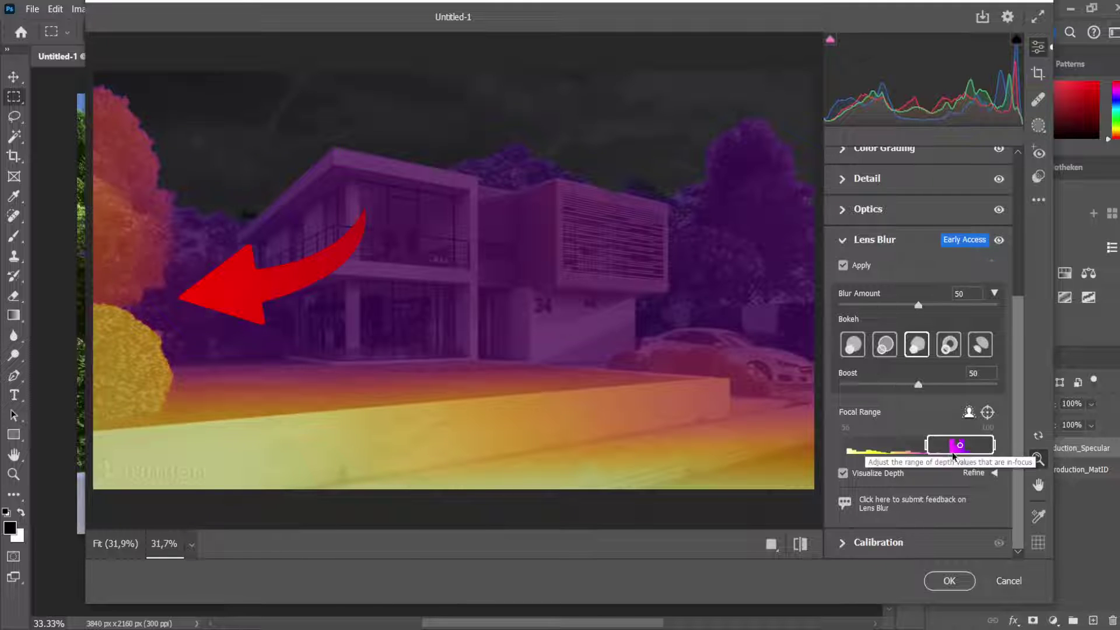
drag(927, 445, 905, 447)
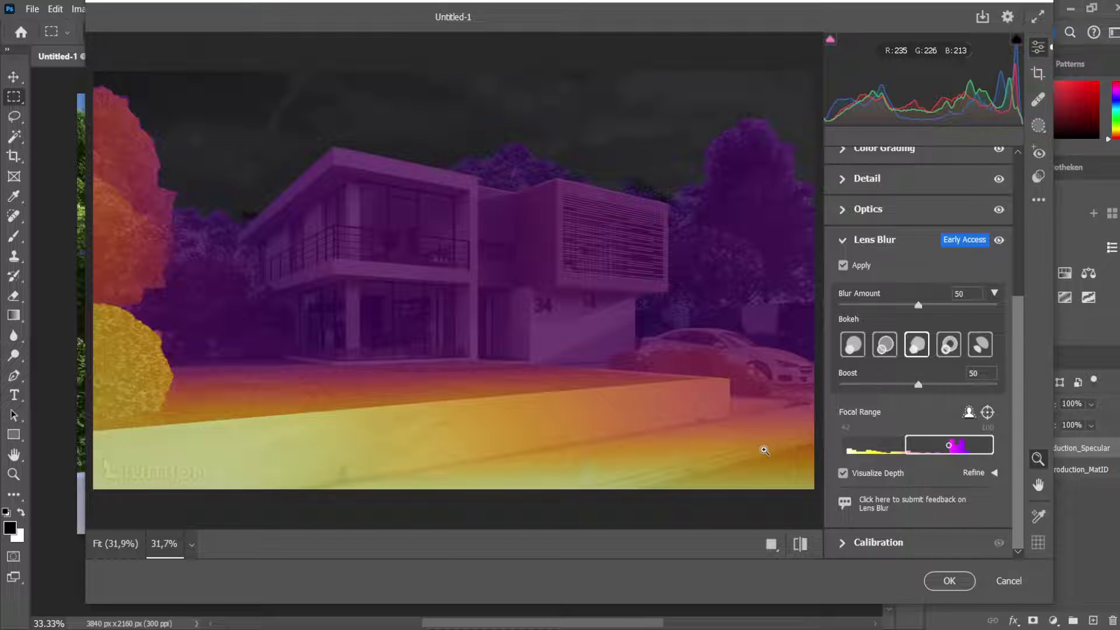
click(842, 473)
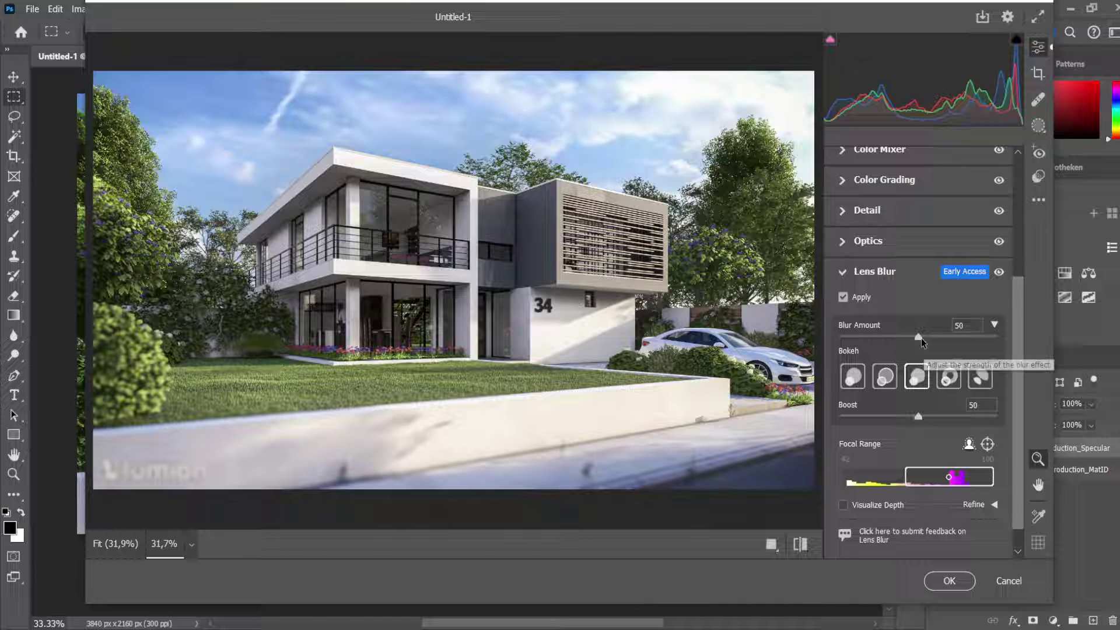
drag(918, 337, 871, 337)
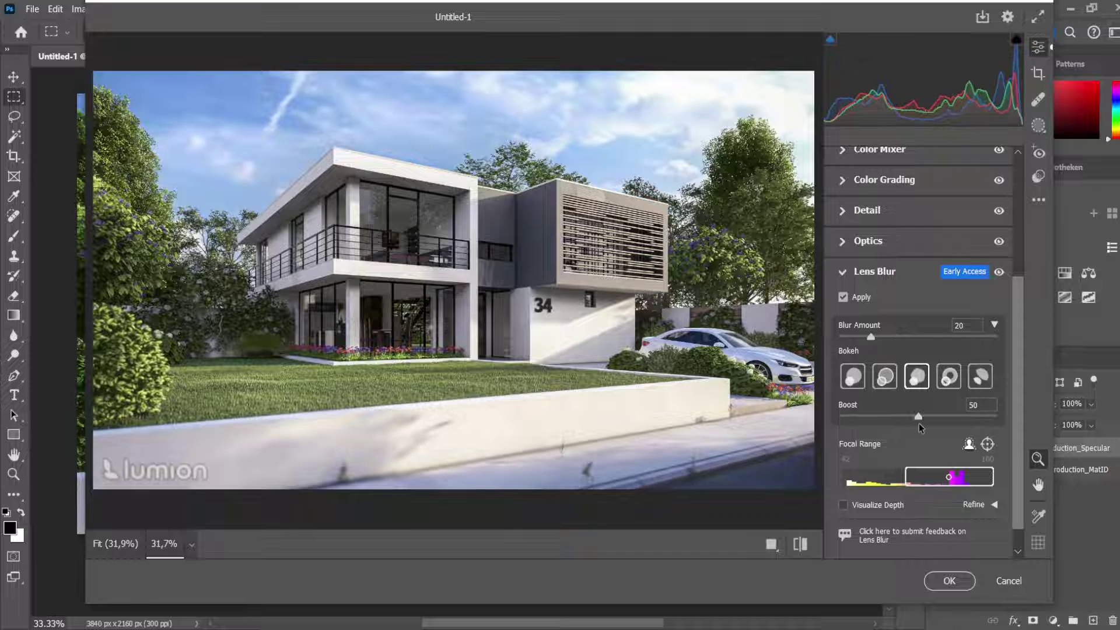
drag(918, 423, 885, 421)
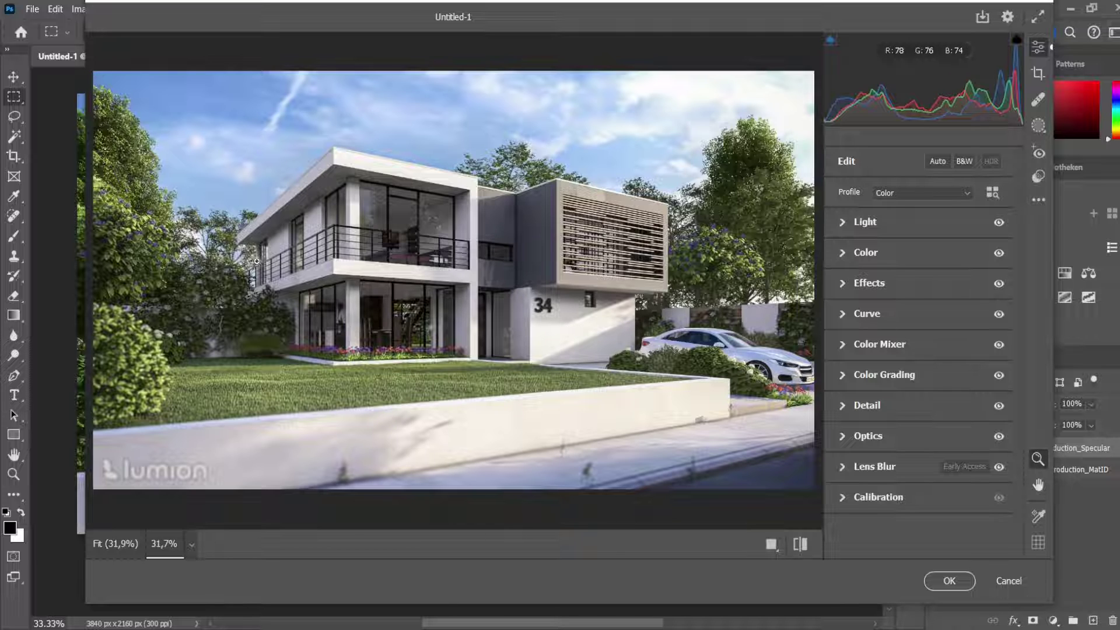
Step: Lower Highlights and Shadows slightly, apply the Camera Raw Filter, and toggle it to compare
click(865, 222)
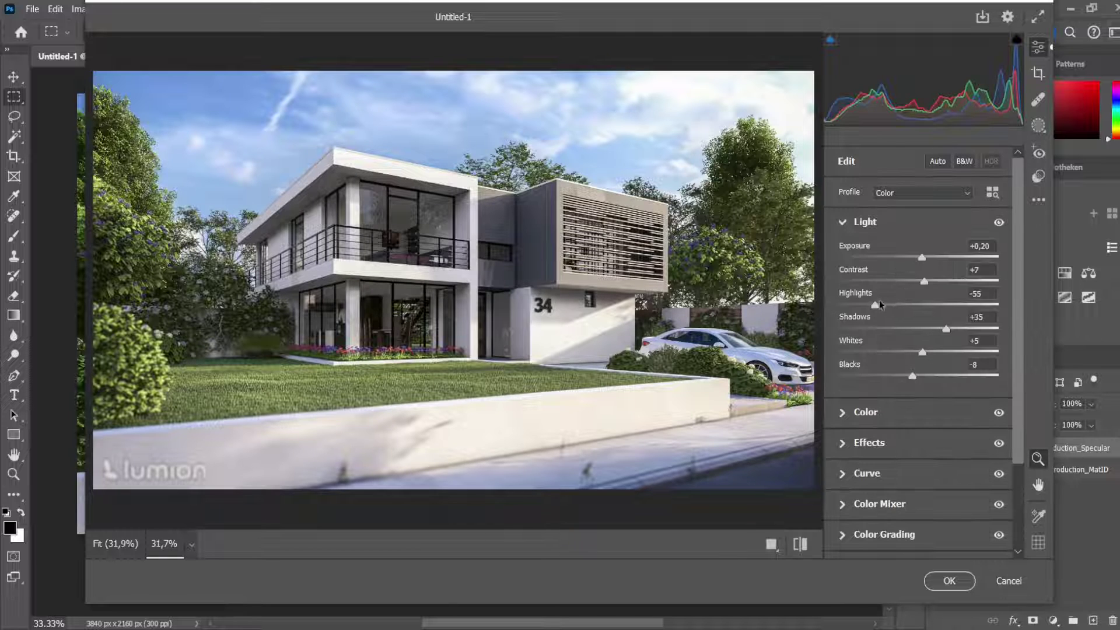
drag(876, 308, 870, 308)
drag(946, 329, 938, 332)
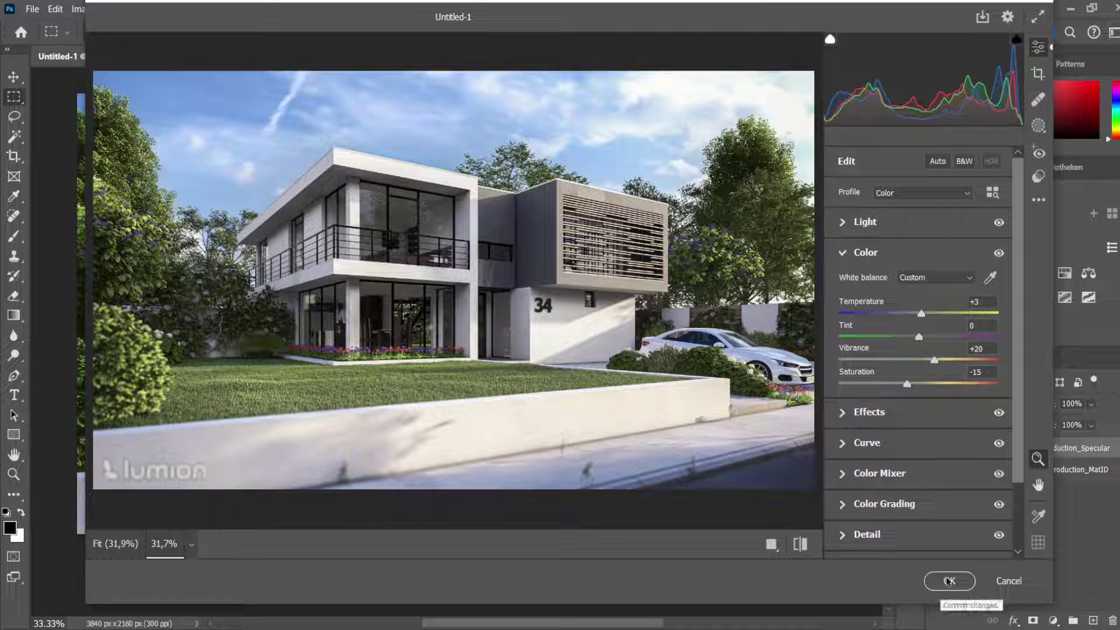
click(939, 582)
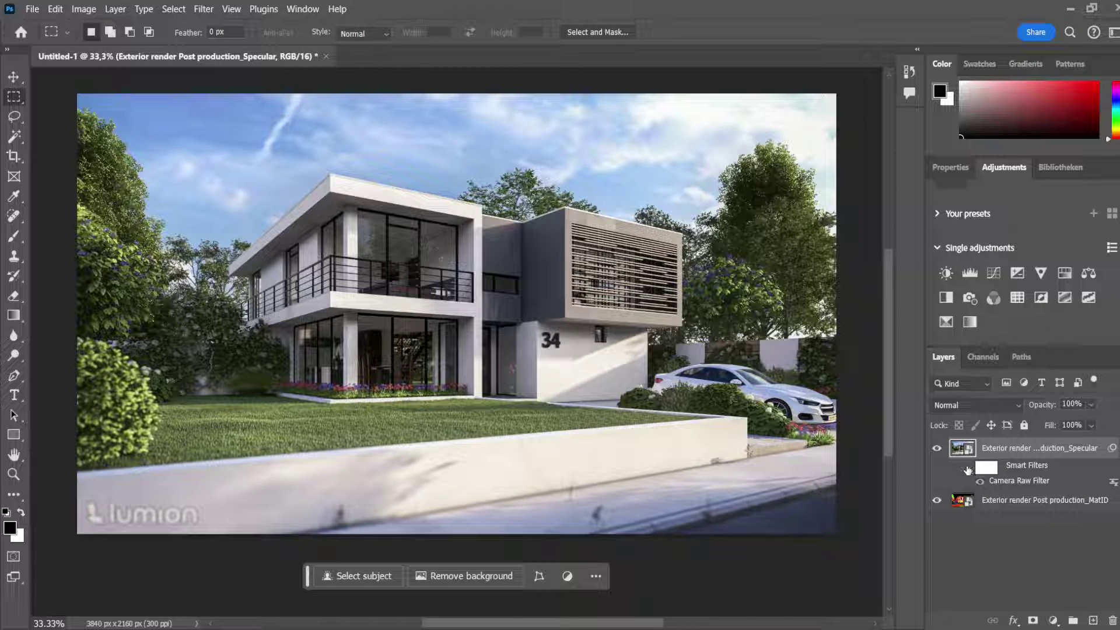
click(968, 467)
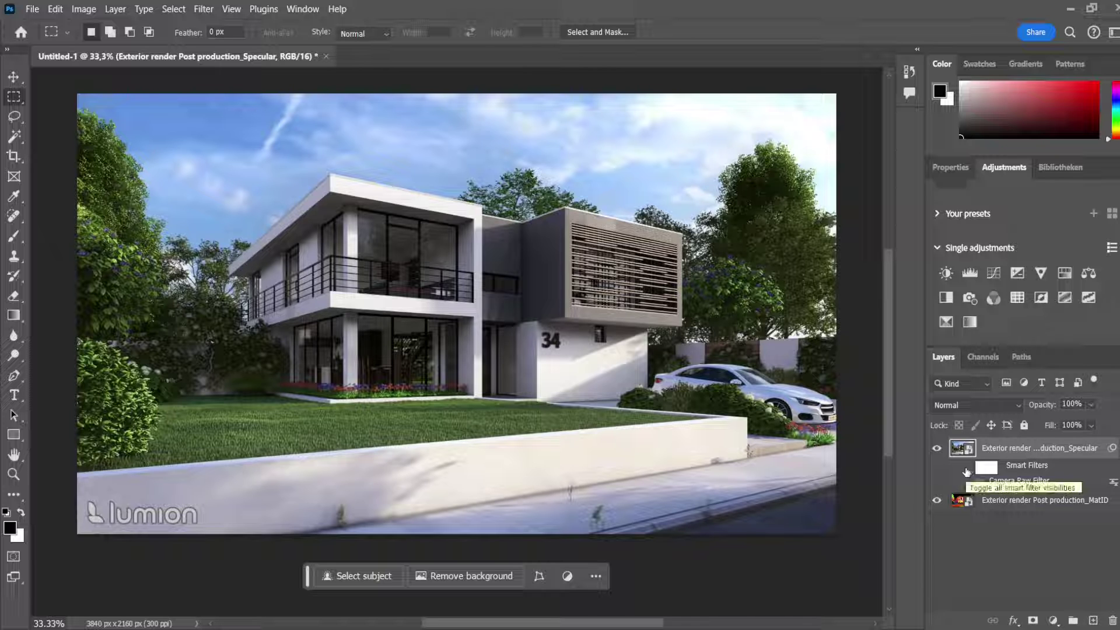
click(967, 469)
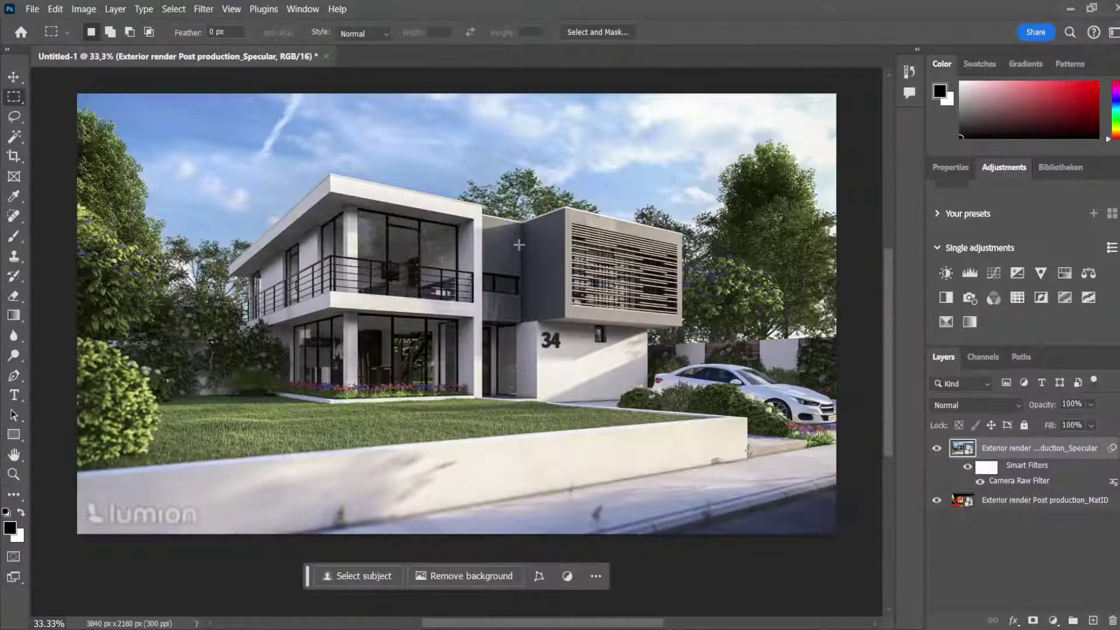
Step: Quick Export the image as PNG into the '3 types of light settings' folder
click(32, 10)
mouse_move(112, 279)
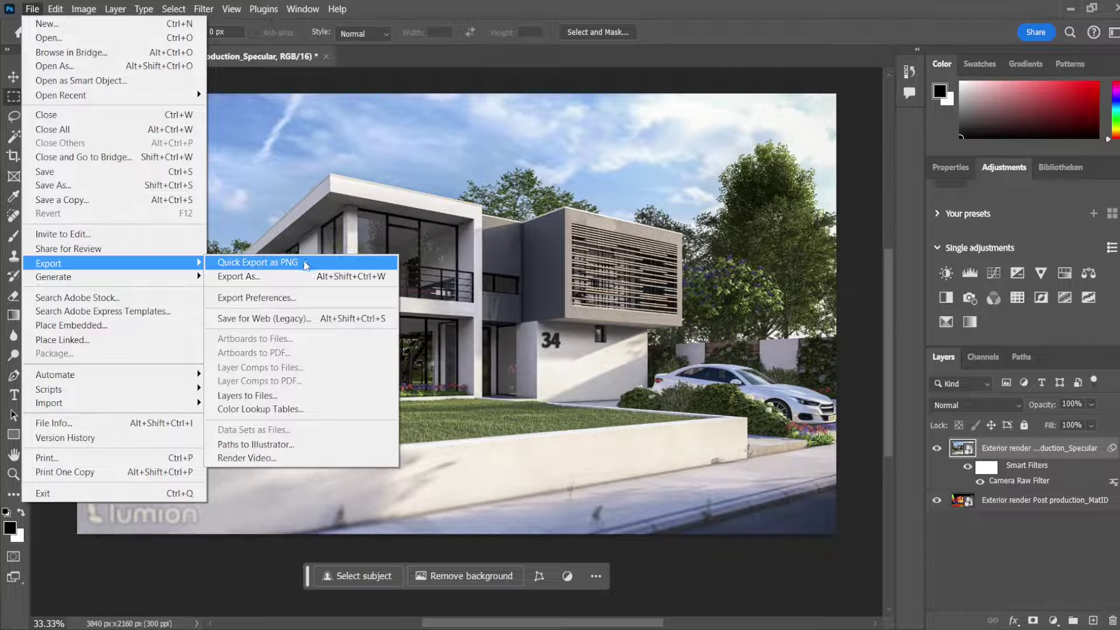
click(305, 263)
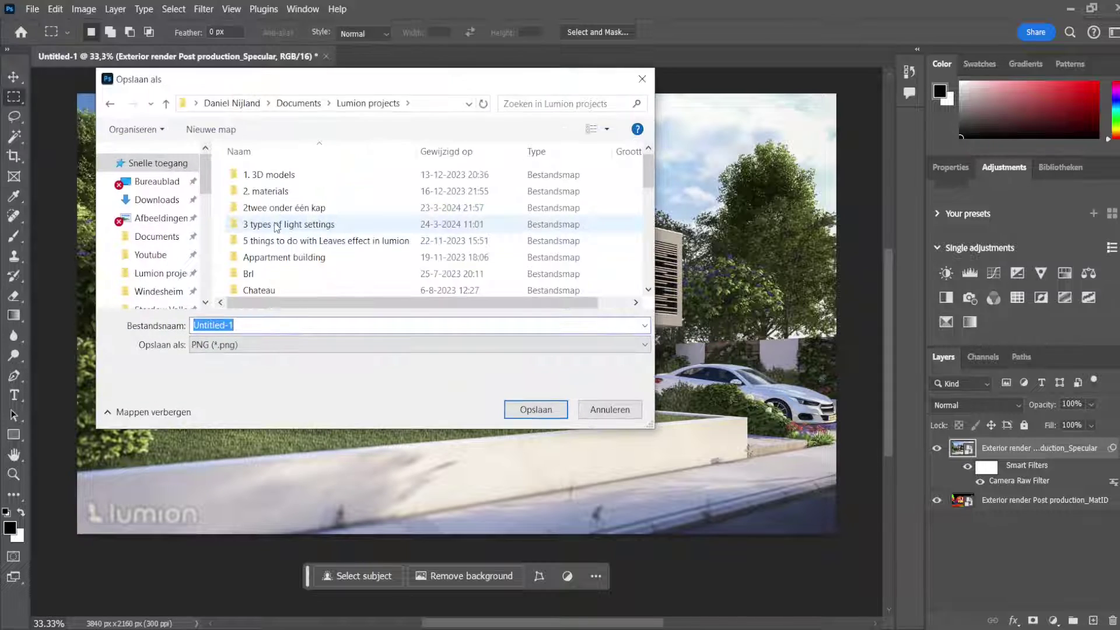
double_click(276, 227)
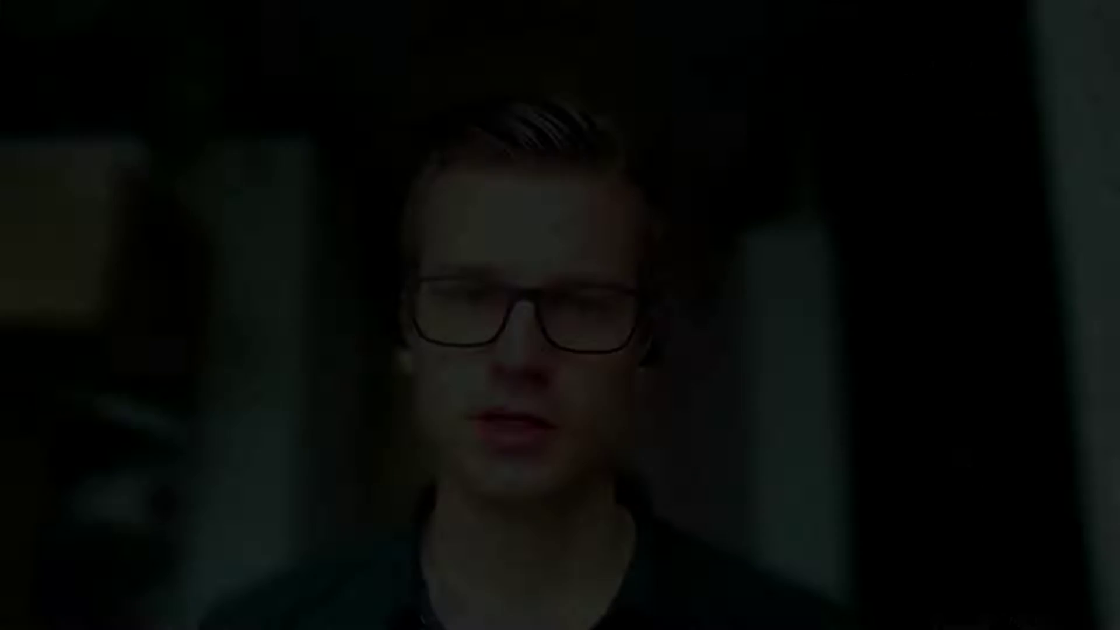